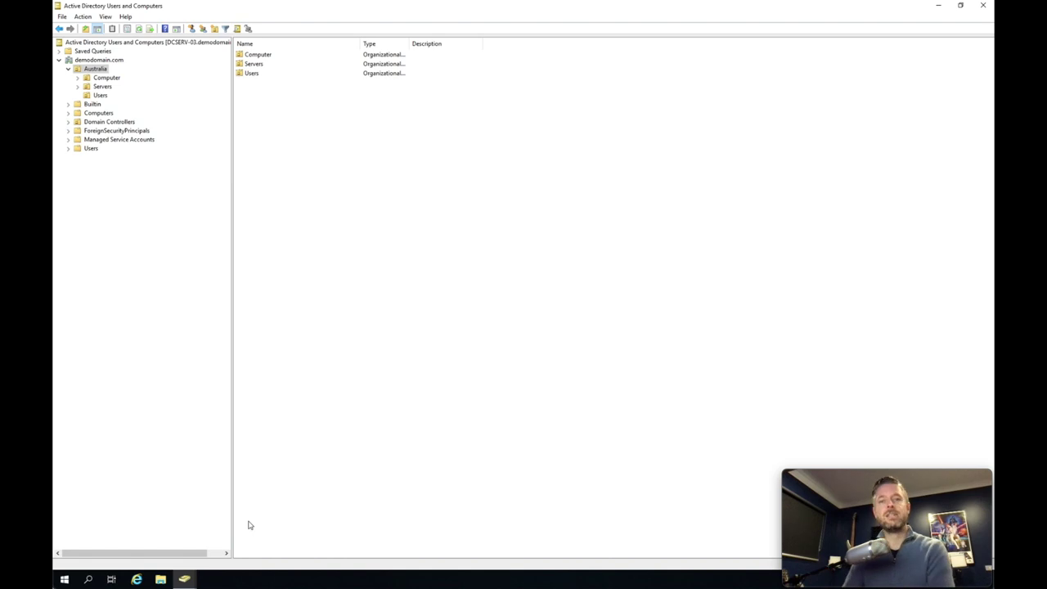
pyautogui.click(65, 580)
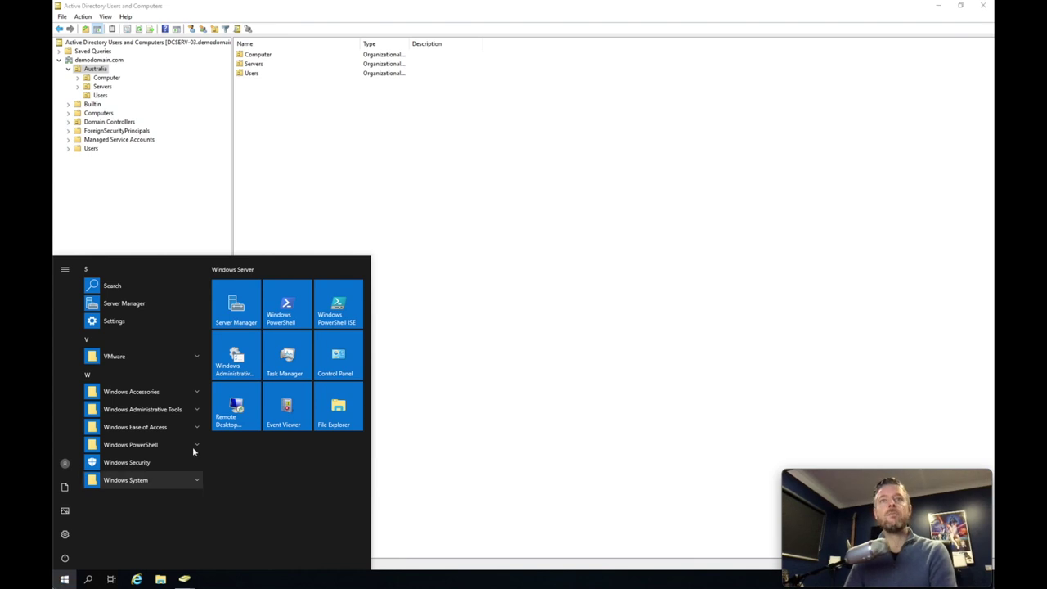
pyautogui.click(171, 411)
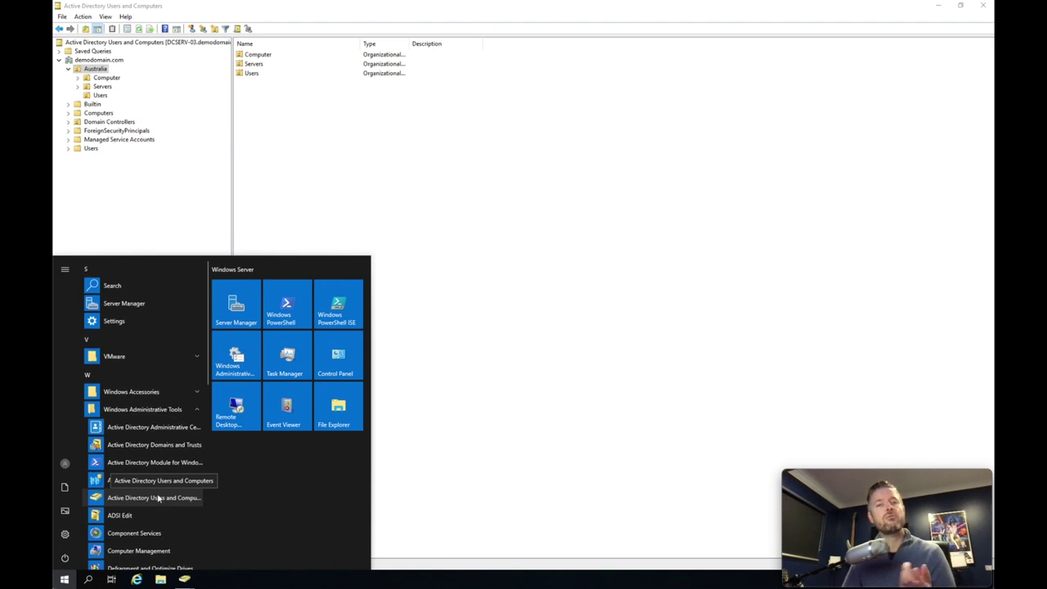
pyautogui.click(586, 390)
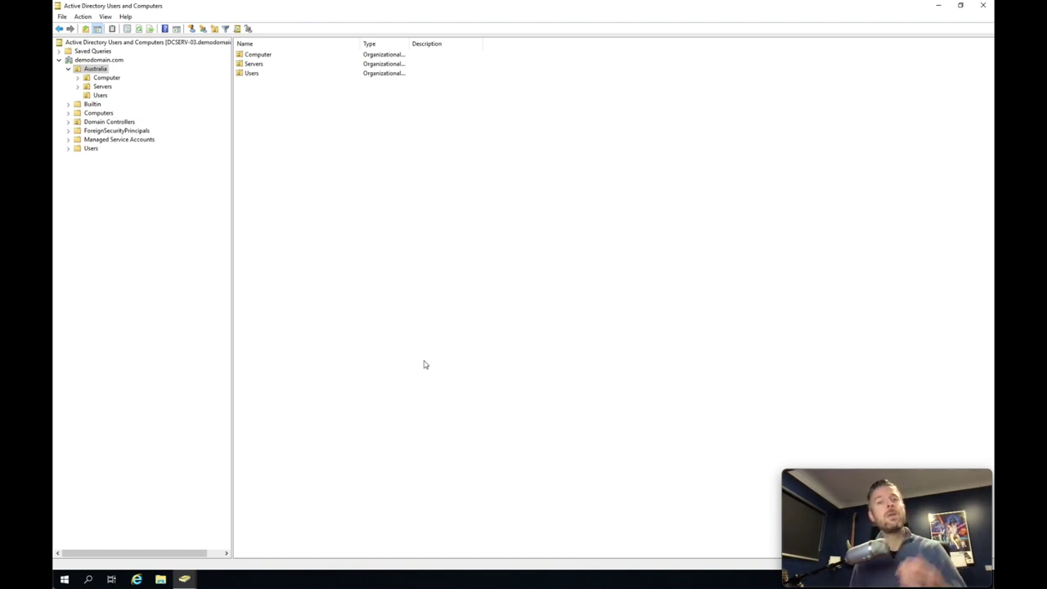
# Open a fresh Active Directory Users and Computers console from the Windows Administrative Tools.
pyautogui.click(64, 579)
pyautogui.click(164, 409)
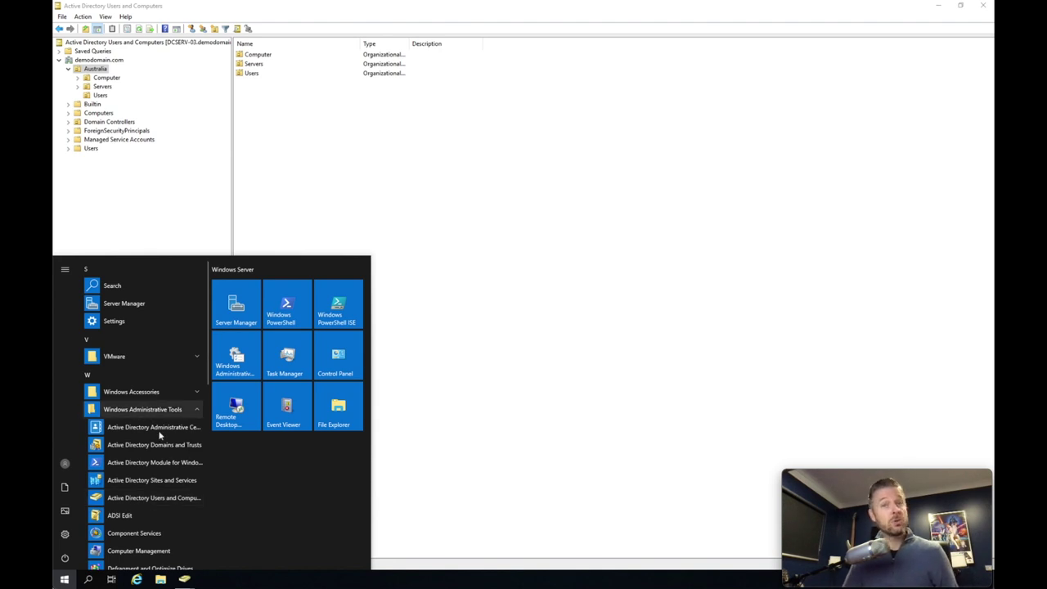
pyautogui.click(181, 501)
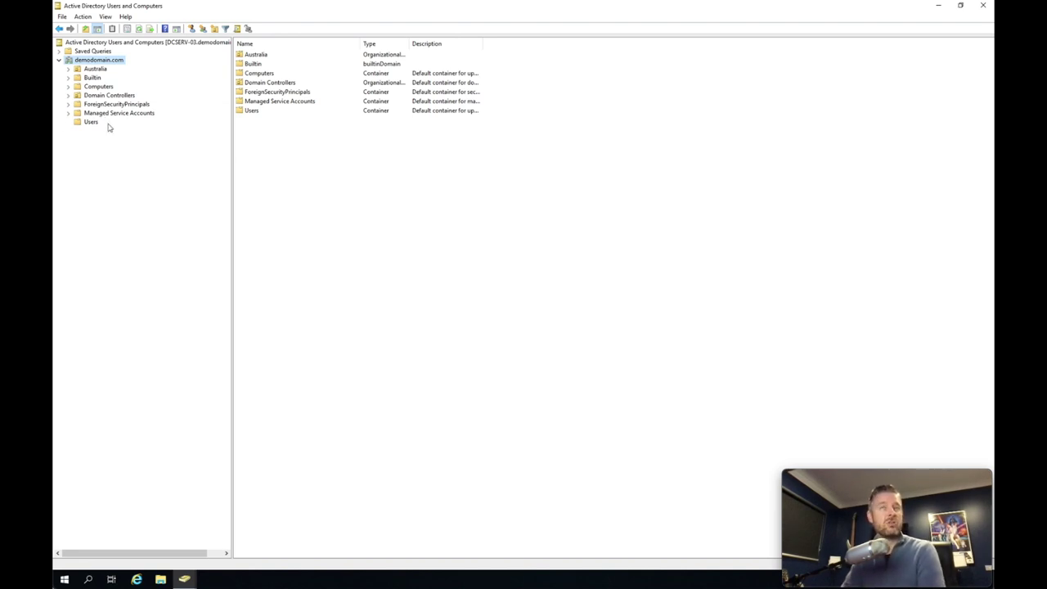
# View the contents of demodomain.com's default Computers and Users containers, fitting the Type column to its full text.
pyautogui.click(93, 86)
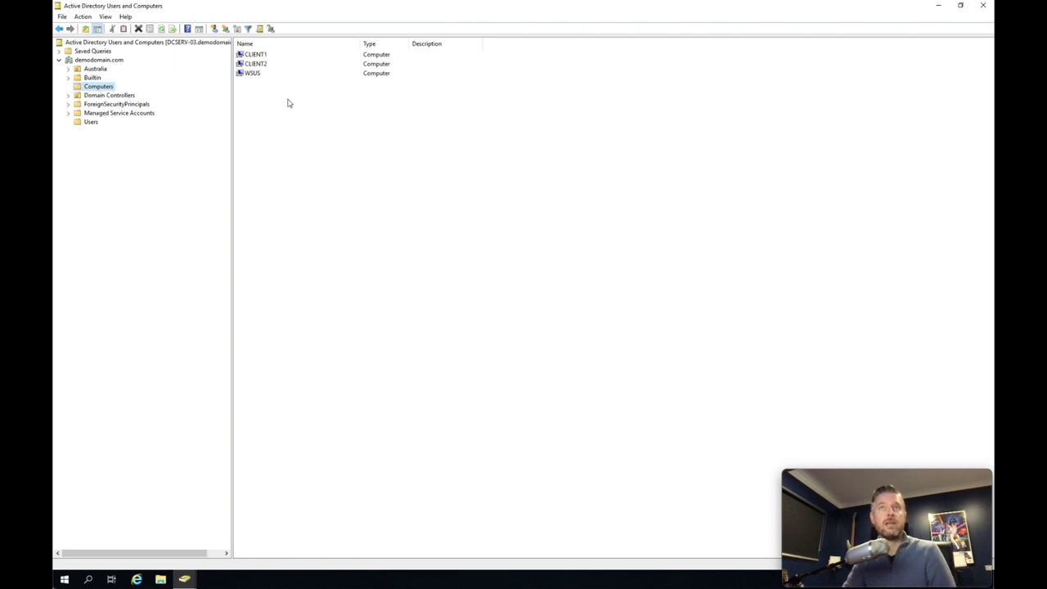
pyautogui.click(90, 123)
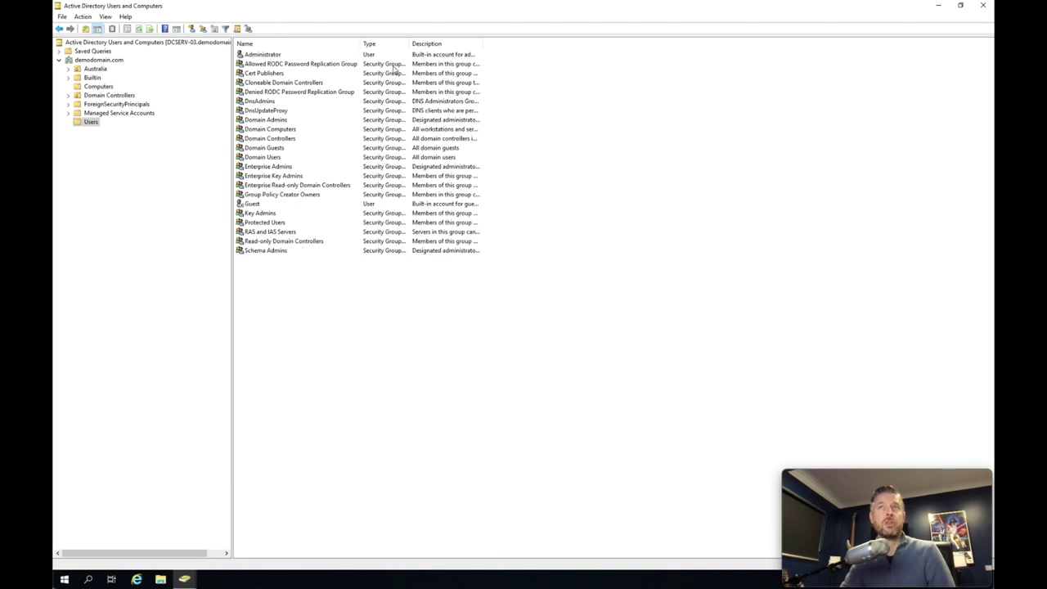
pyautogui.doubleClick(409, 44)
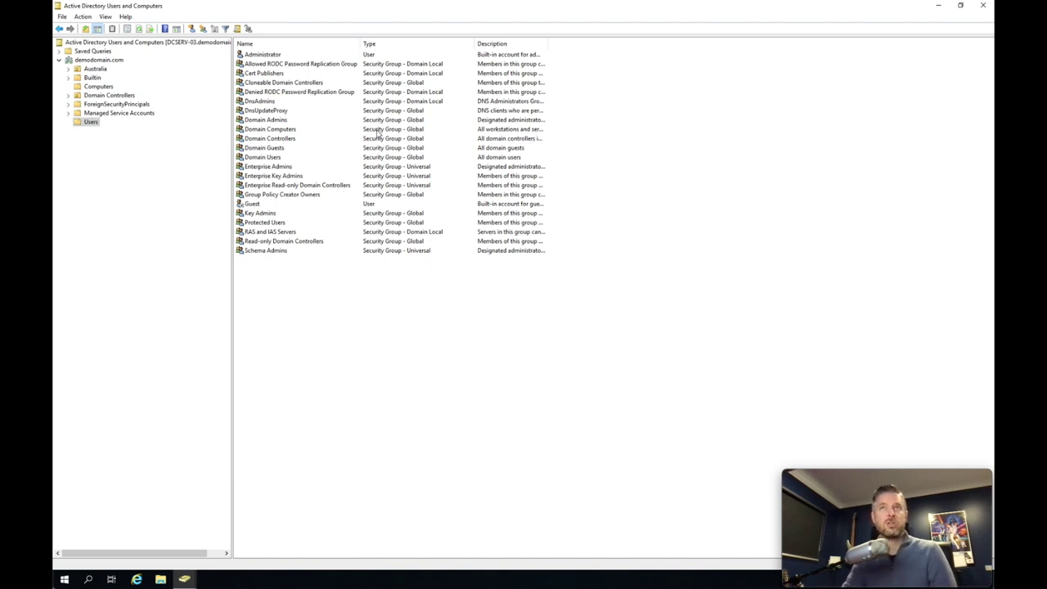
# Point out the Domain Users and Domain Admins groups in the default Users container.
pyautogui.click(251, 159)
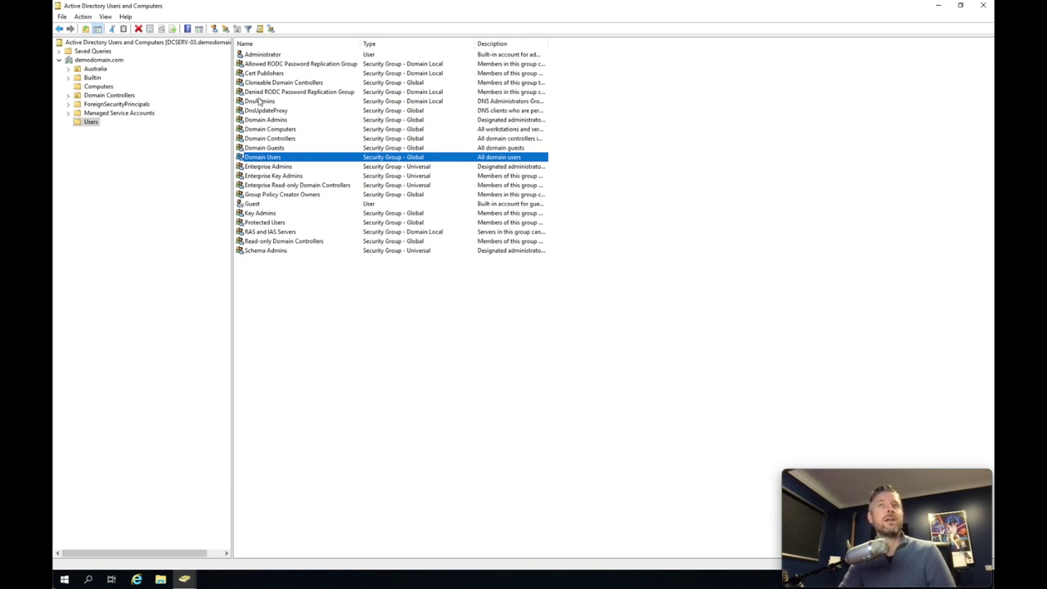
pyautogui.click(261, 121)
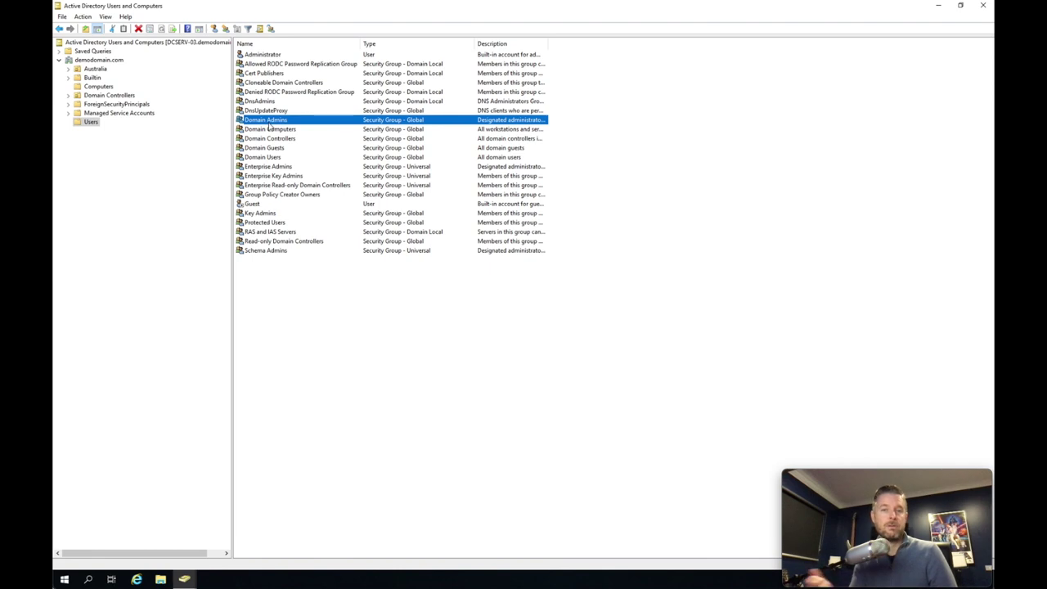
pyautogui.click(303, 283)
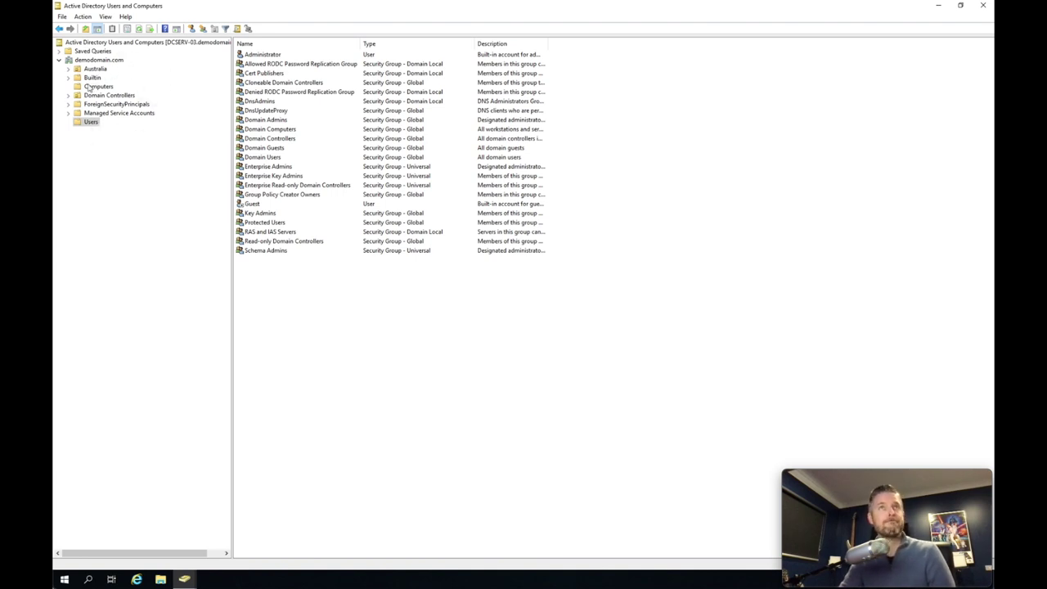
# Expand the Australia organizational unit and open the Find dialog for the demodomain.com domain.
pyautogui.click(69, 71)
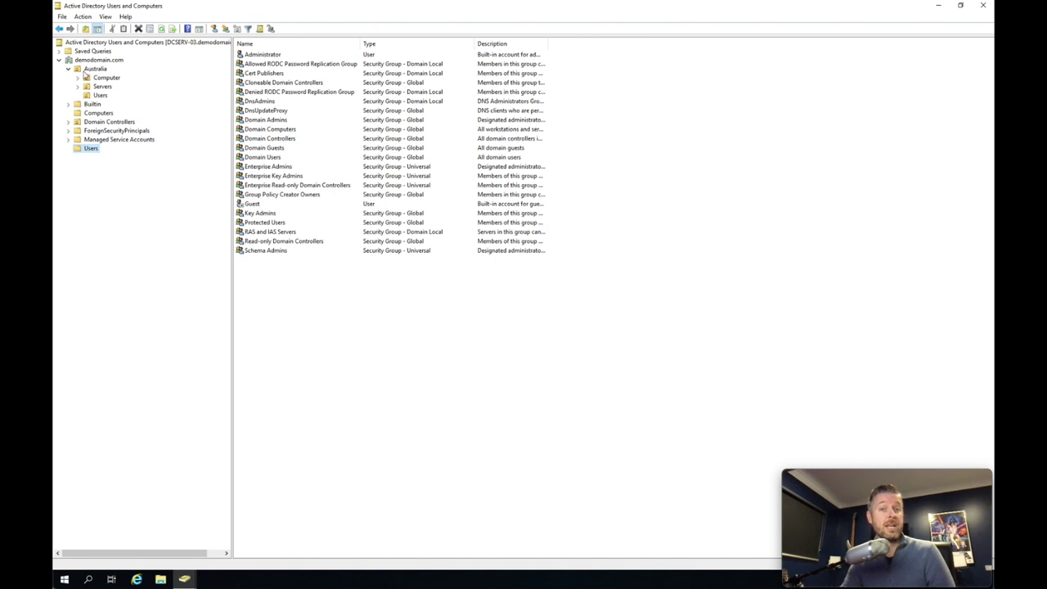
pyautogui.rightClick(90, 62)
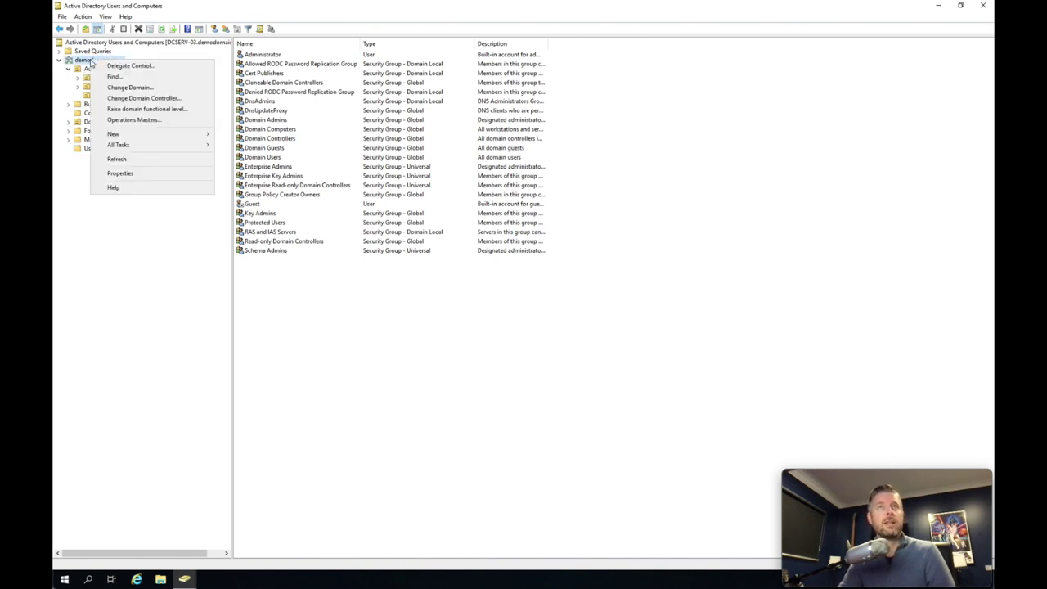
pyautogui.moveTo(131, 135)
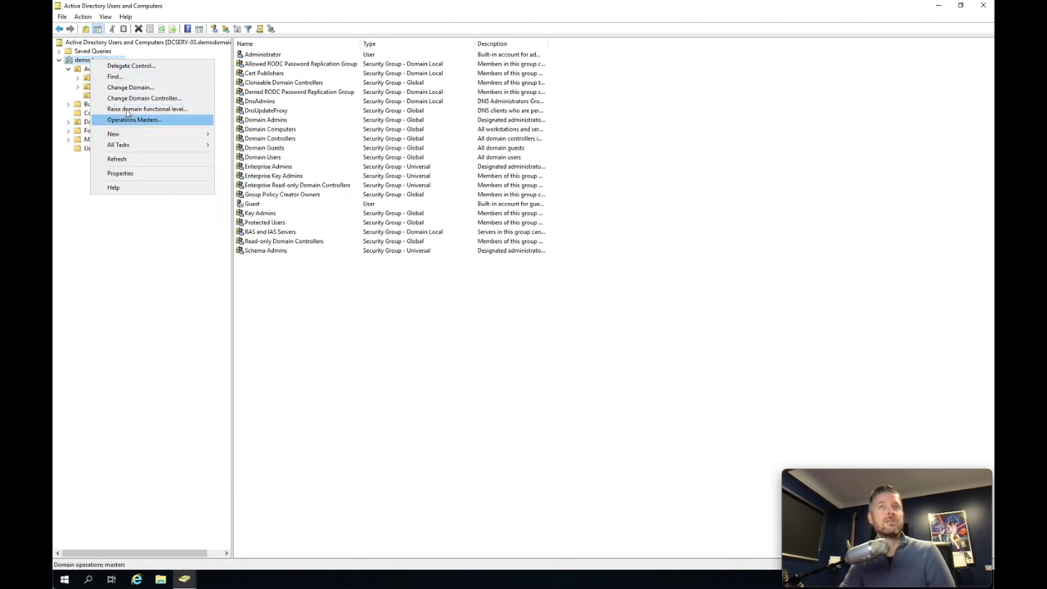
pyautogui.click(123, 77)
pyautogui.moveTo(222, 40); pyautogui.dragTo(295, 93)
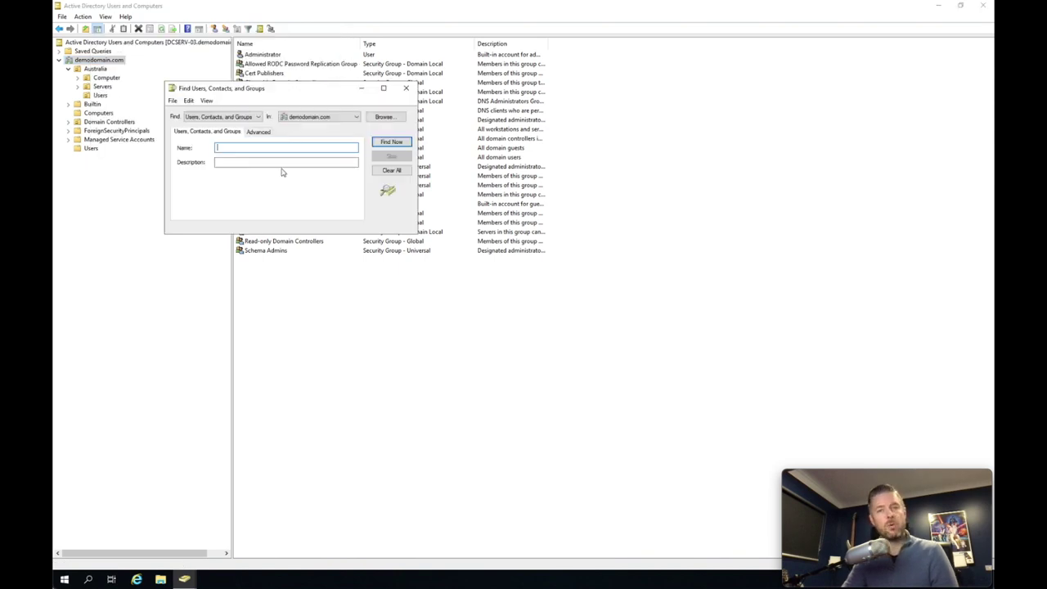
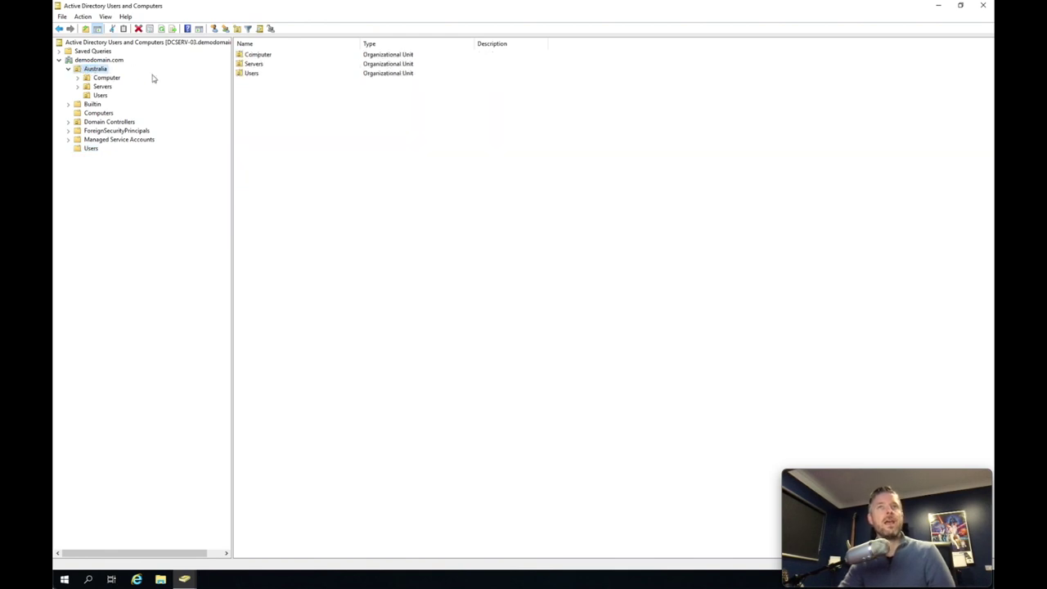
# Compare the contents of Australia's Computer, Servers and Users organizational units with the domain's default Computers and Users containers.
pyautogui.click(111, 78)
pyautogui.click(106, 86)
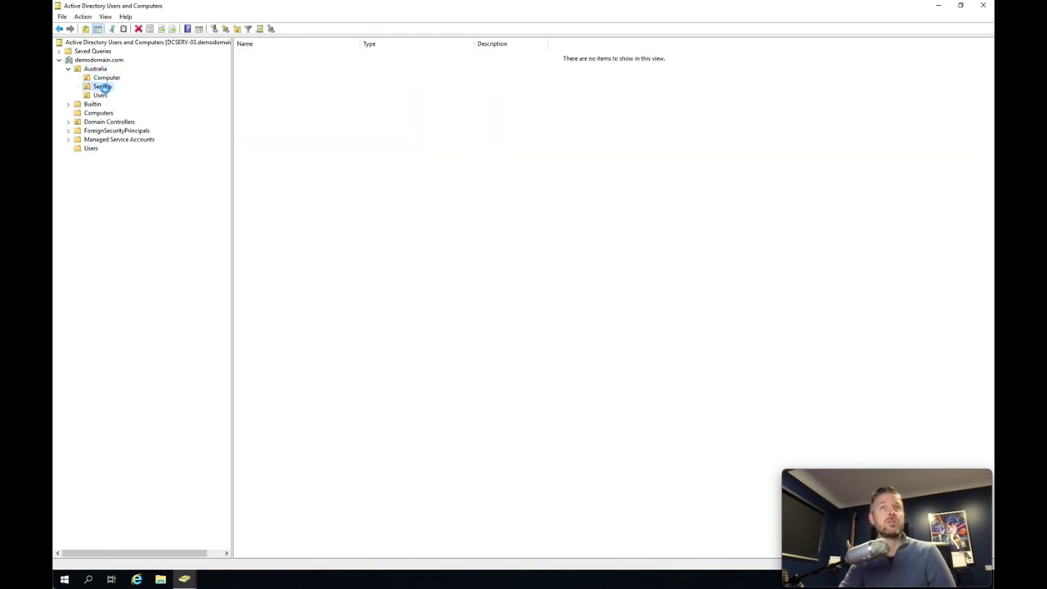
pyautogui.click(99, 95)
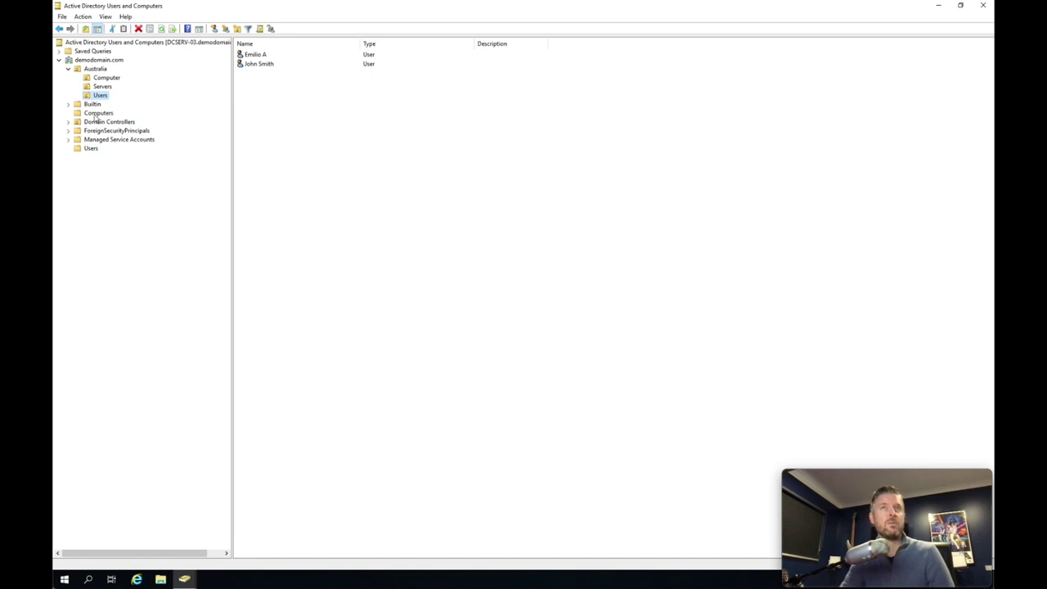
pyautogui.click(97, 113)
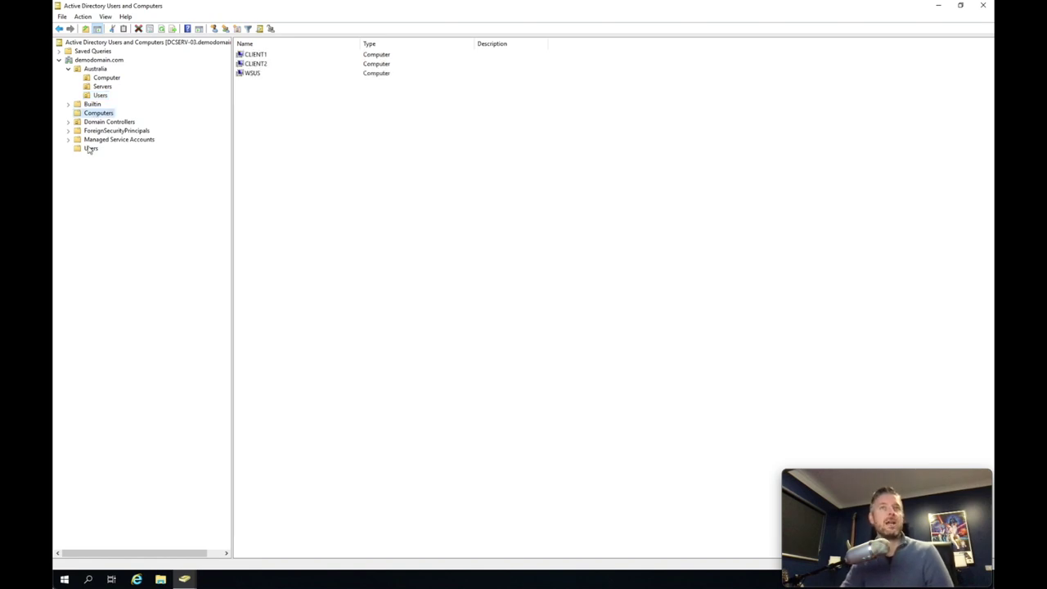
pyautogui.click(91, 149)
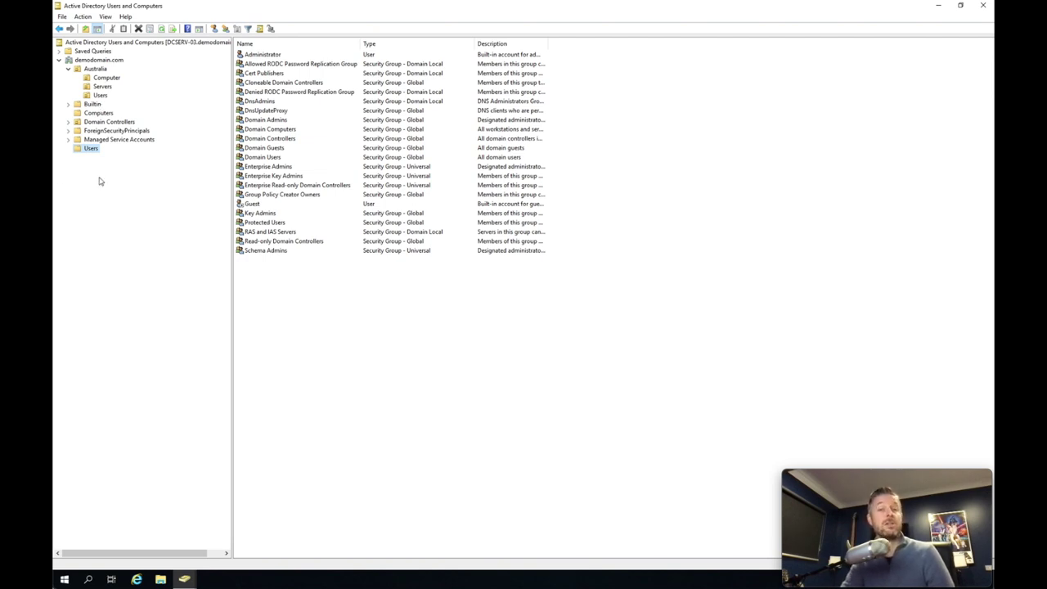
# Create a computer object named MYPC02 in Australia's Computer organizational unit.
pyautogui.click(97, 70)
pyautogui.click(103, 79)
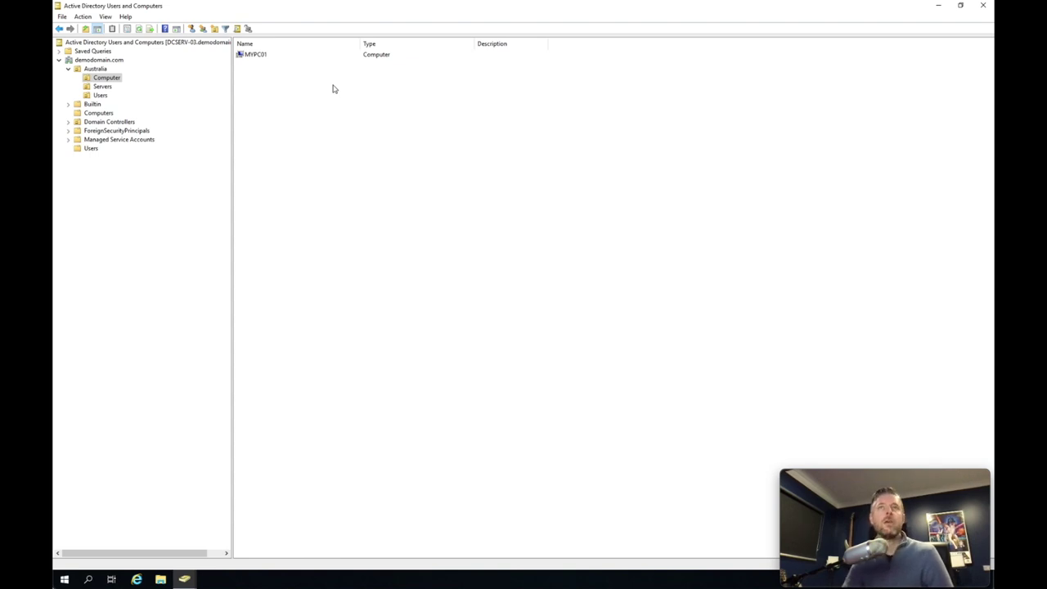
pyautogui.rightClick(299, 102)
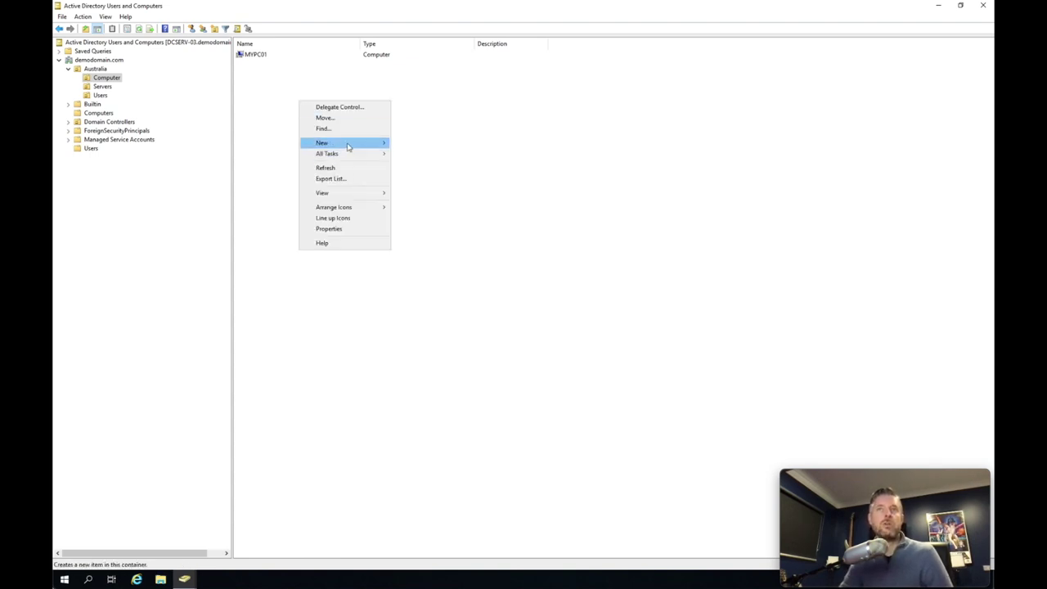
pyautogui.moveTo(347, 146)
pyautogui.click(428, 143)
pyautogui.write('MYPC02')
pyautogui.press('Return')
pyautogui.click(355, 155)
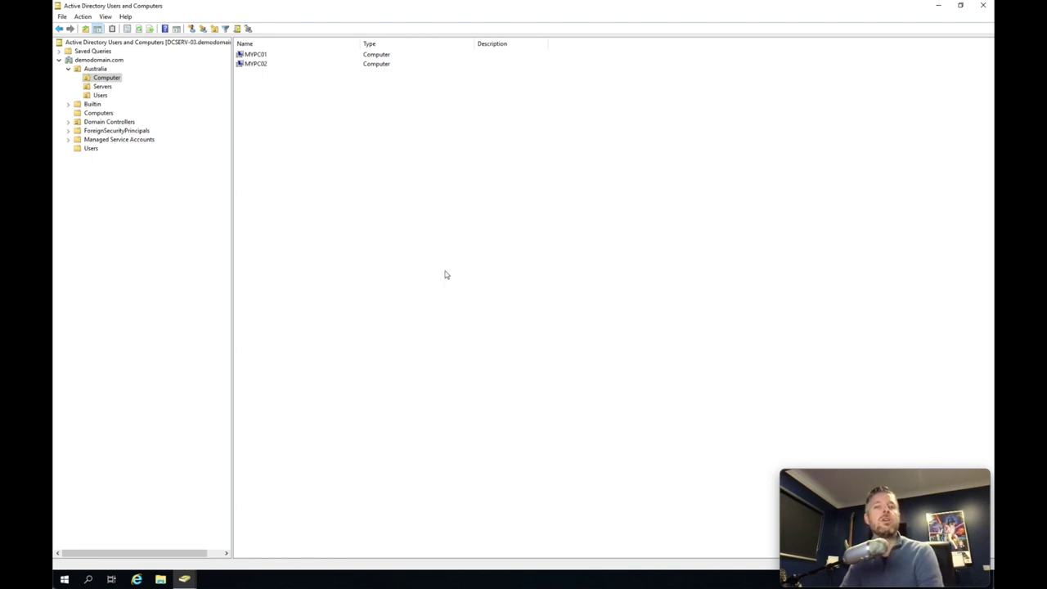
# Review the operating system and general properties of the computer MYPC02.
pyautogui.click(245, 64)
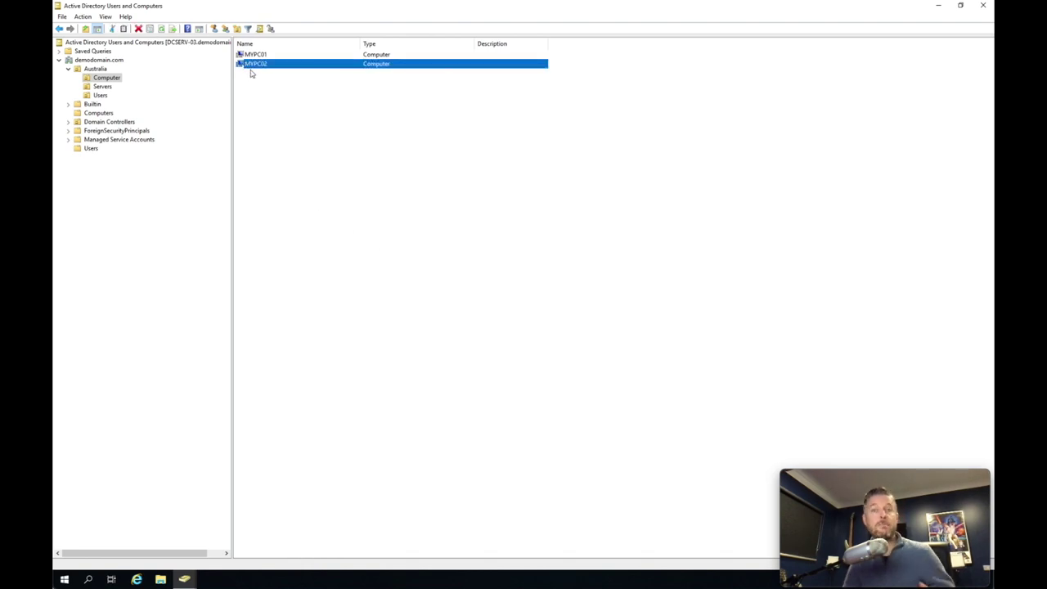
pyautogui.click(265, 83)
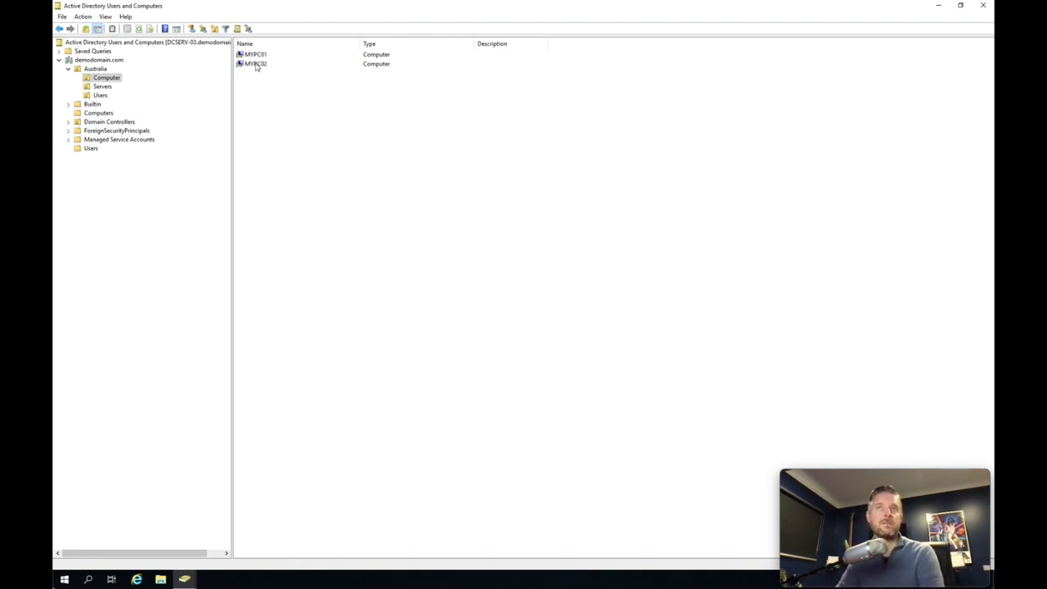
pyautogui.rightClick(256, 68)
pyautogui.click(297, 168)
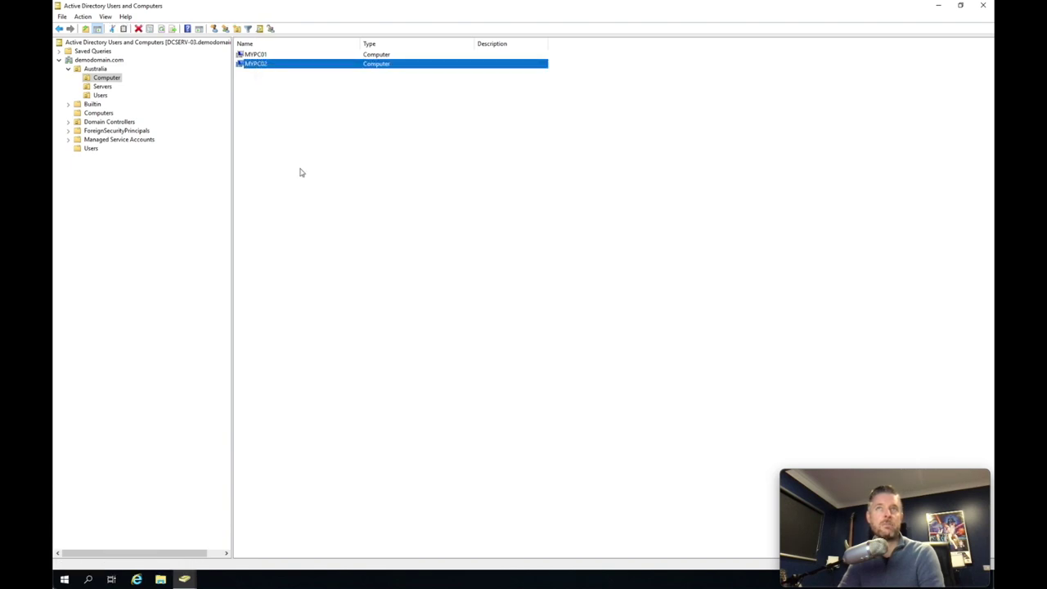
pyautogui.click(477, 197)
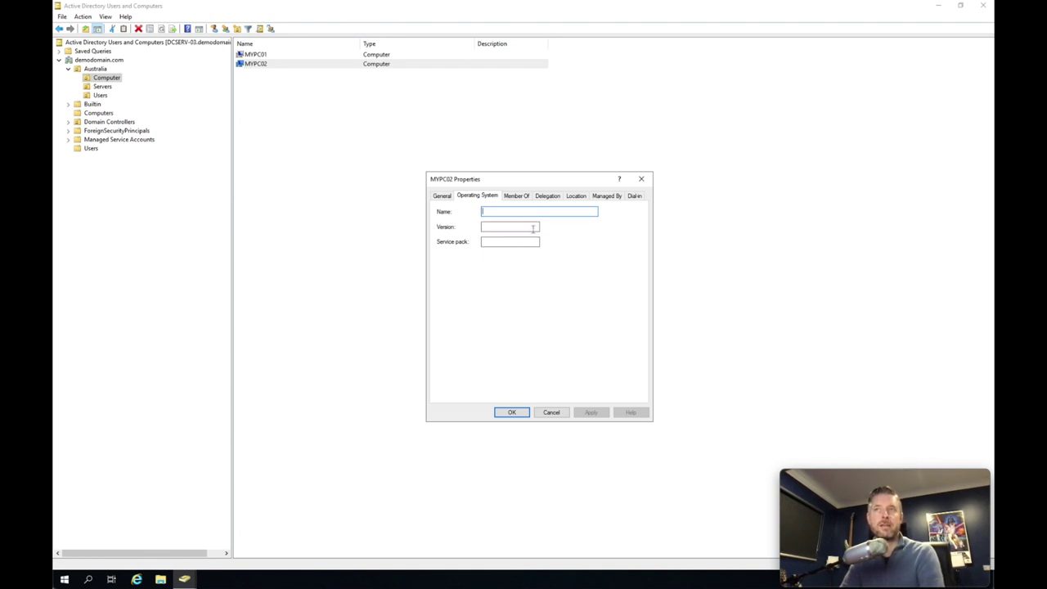
pyautogui.click(447, 198)
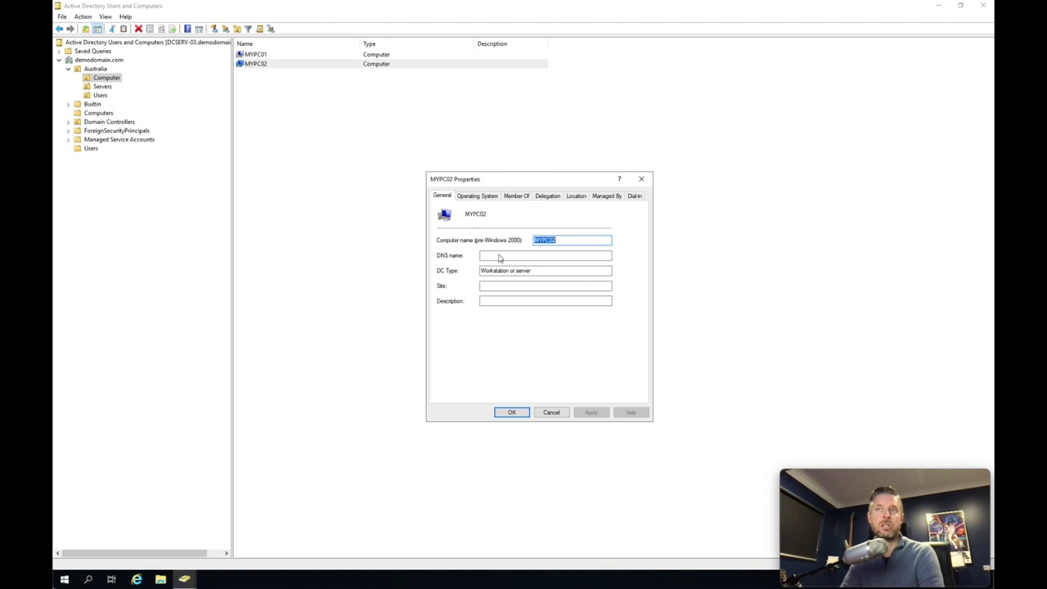
pyautogui.click(514, 412)
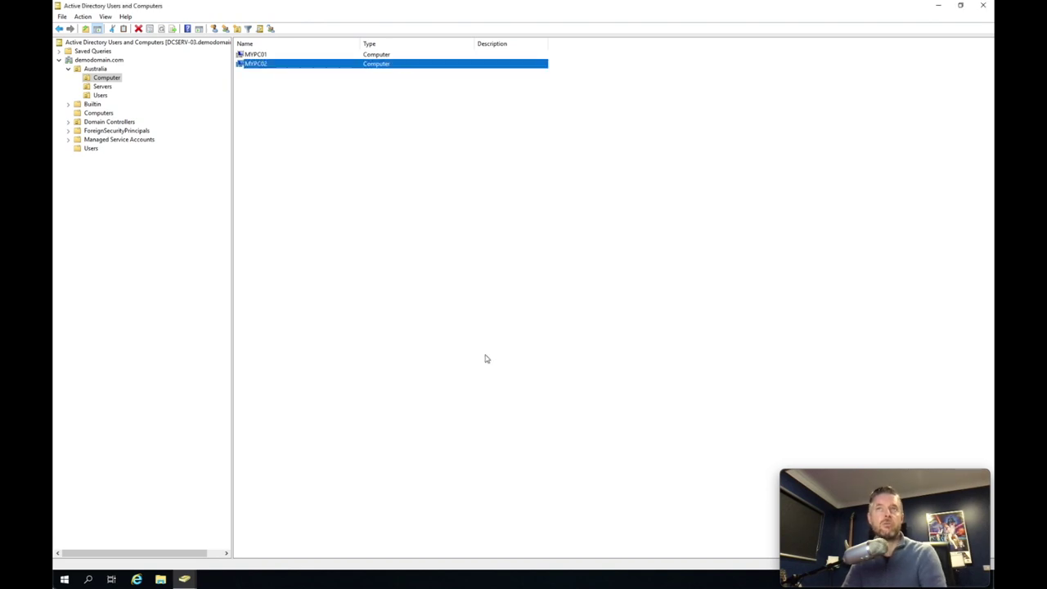
# Set the description of computer MYPC02 to the owner's full name followed by "'s compter".
pyautogui.doubleClick(257, 64)
pyautogui.click(496, 300)
pyautogui.write('John Smith')
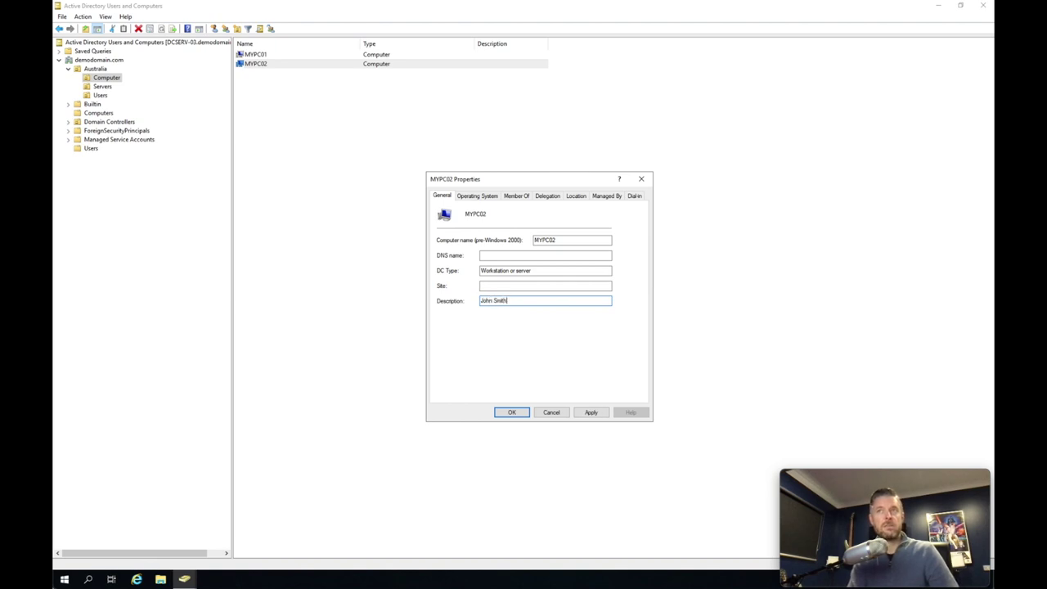
pyautogui.write("'s compter")
pyautogui.press('Return')
pyautogui.click(449, 123)
pyautogui.click(500, 64)
pyautogui.click(380, 131)
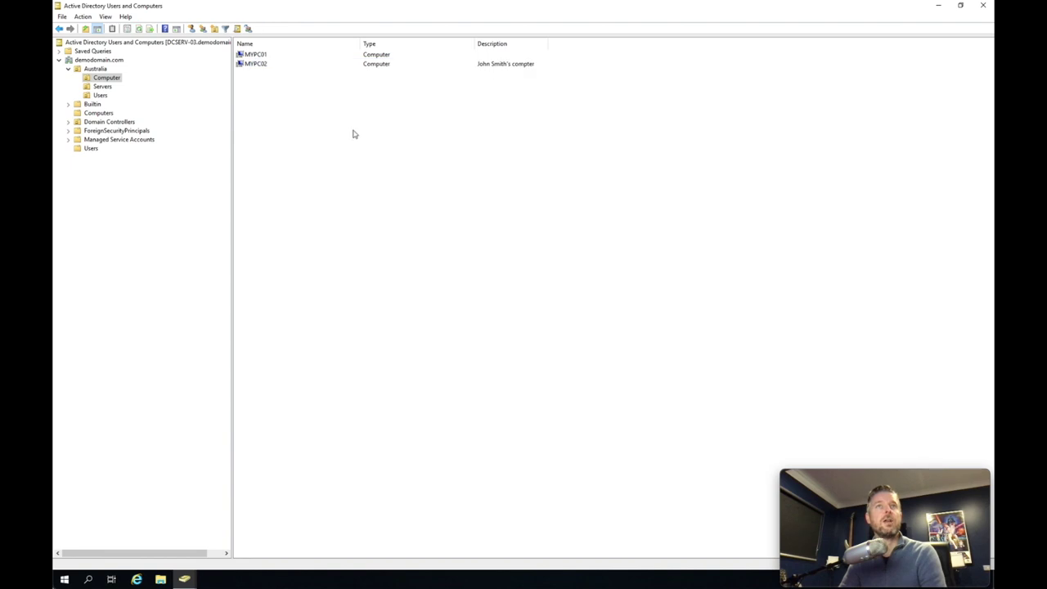
# Create an organizational unit named Marketing inside Australia's Users organizational unit.
pyautogui.click(102, 87)
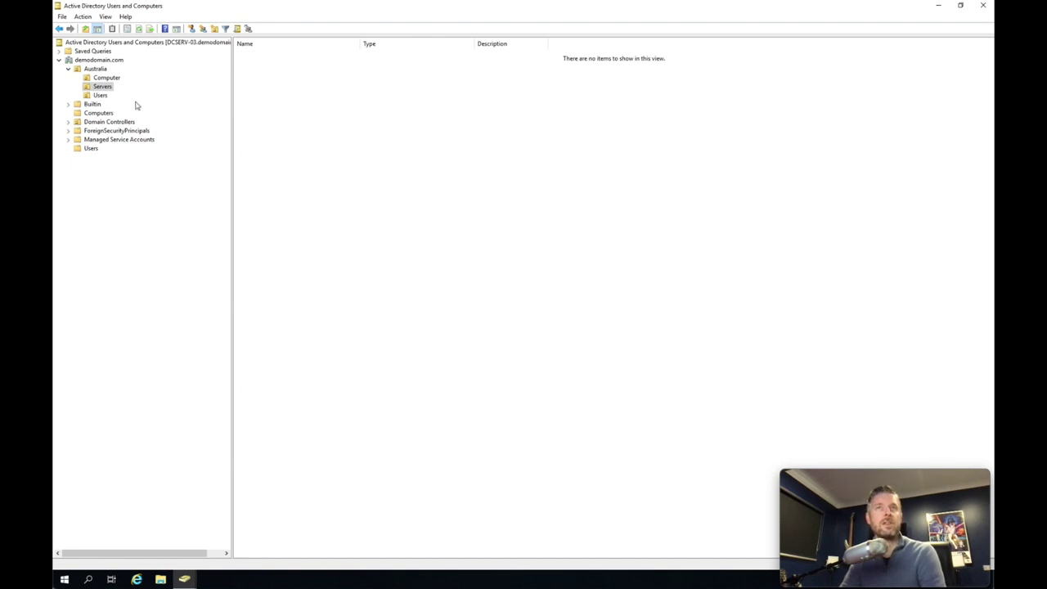
pyautogui.click(101, 96)
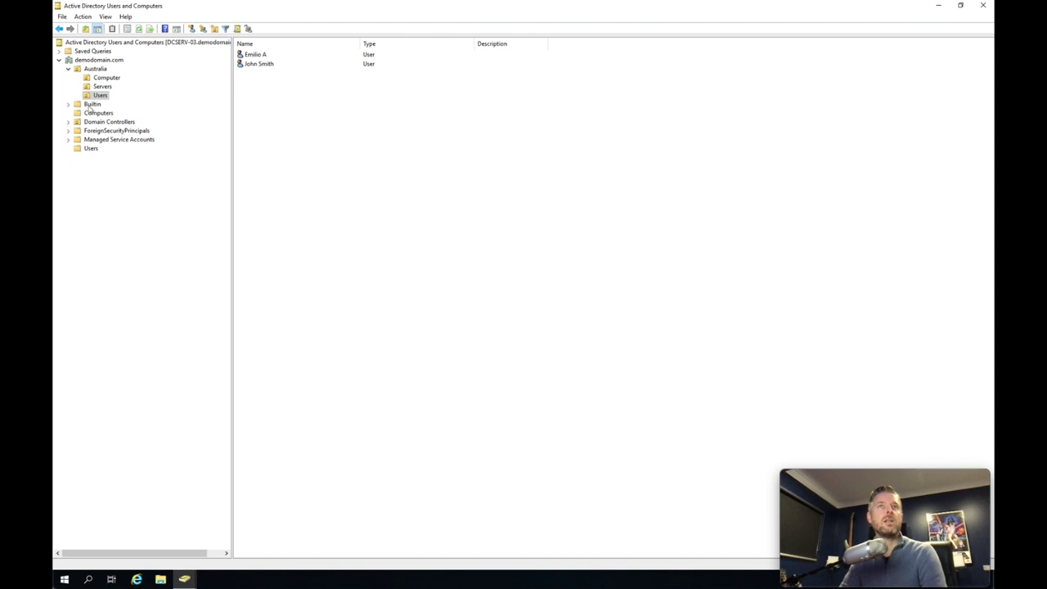
pyautogui.rightClick(101, 95)
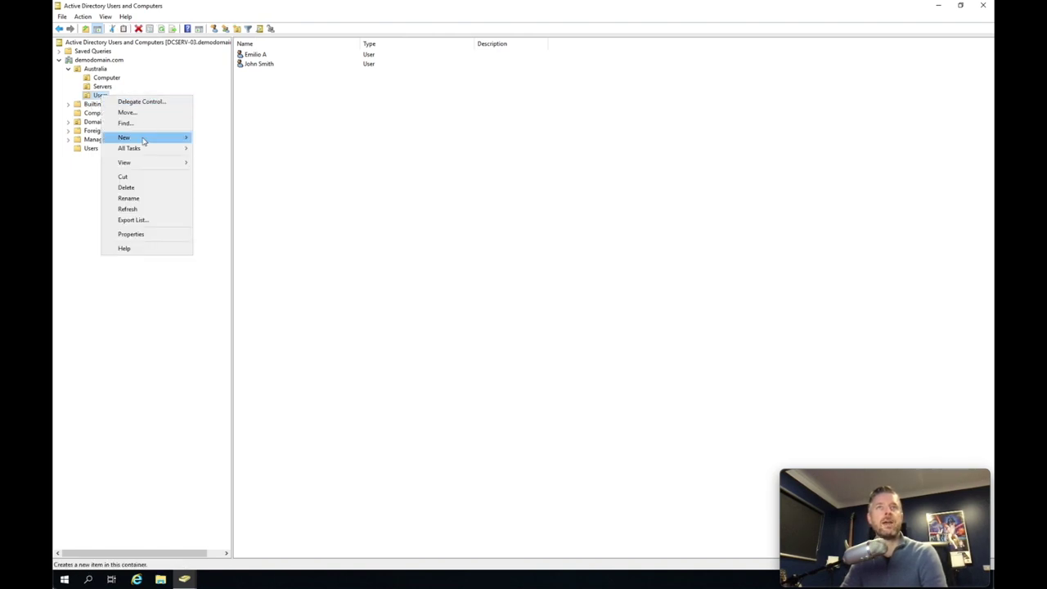
pyautogui.moveTo(143, 137)
pyautogui.click(240, 215)
pyautogui.write('Marketing')
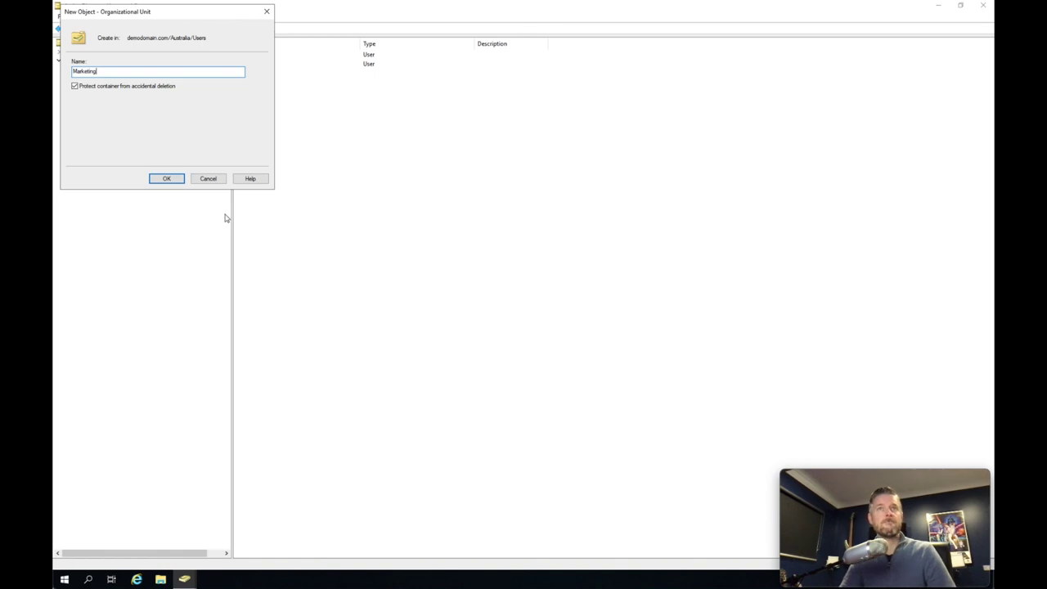
pyautogui.click(167, 178)
# Create an organizational unit named Sales inside Australia's Users organizational unit.
pyautogui.rightClick(101, 96)
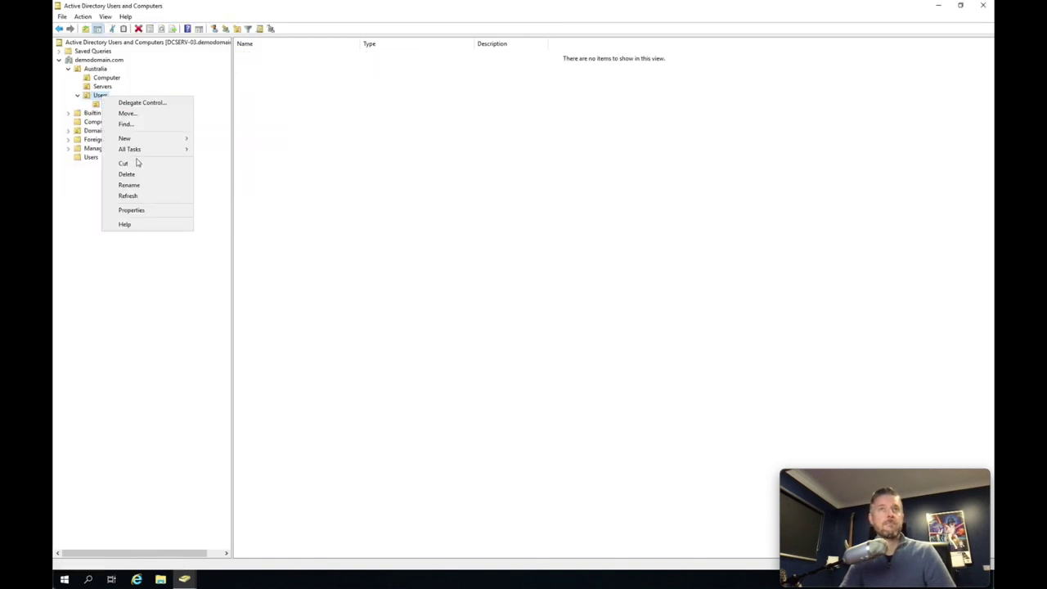
pyautogui.moveTo(145, 138)
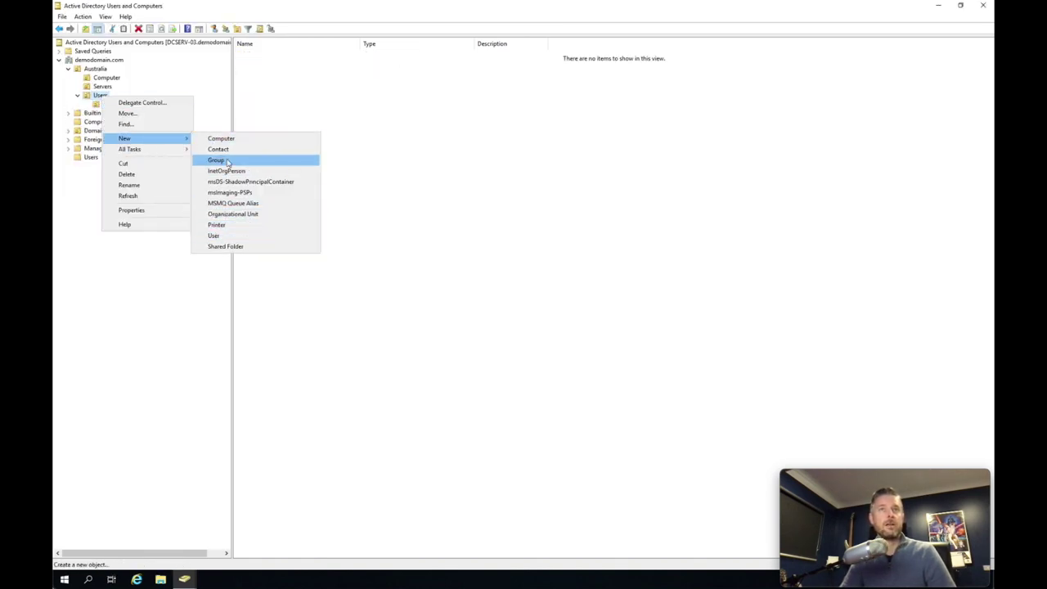
pyautogui.click(222, 213)
pyautogui.write('Sales')
pyautogui.click(164, 179)
# Create an organizational unit named IT inside Australia's Users organizational unit.
pyautogui.rightClick(100, 97)
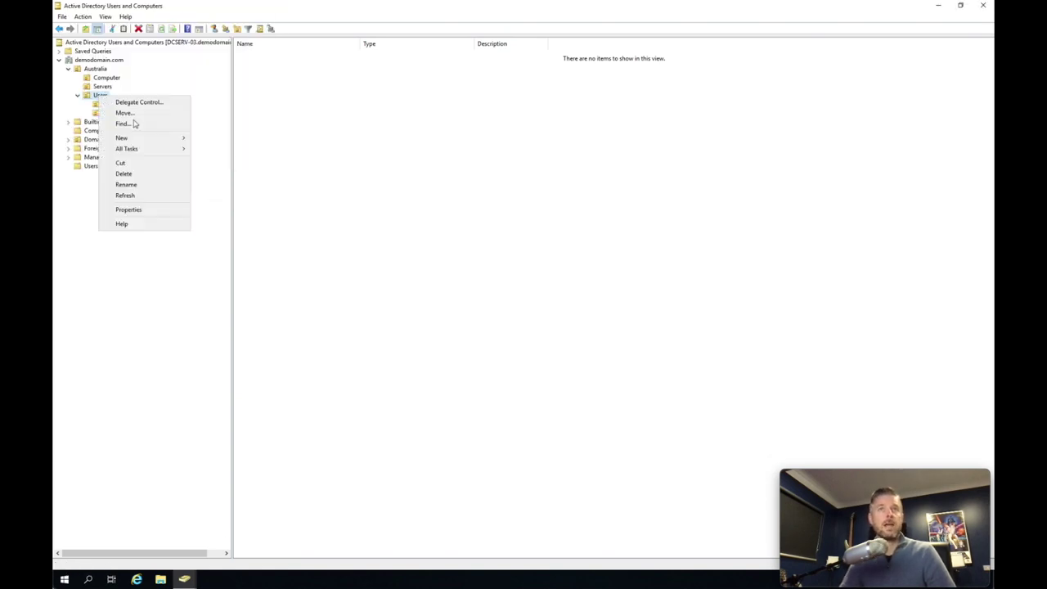
pyautogui.moveTo(160, 139)
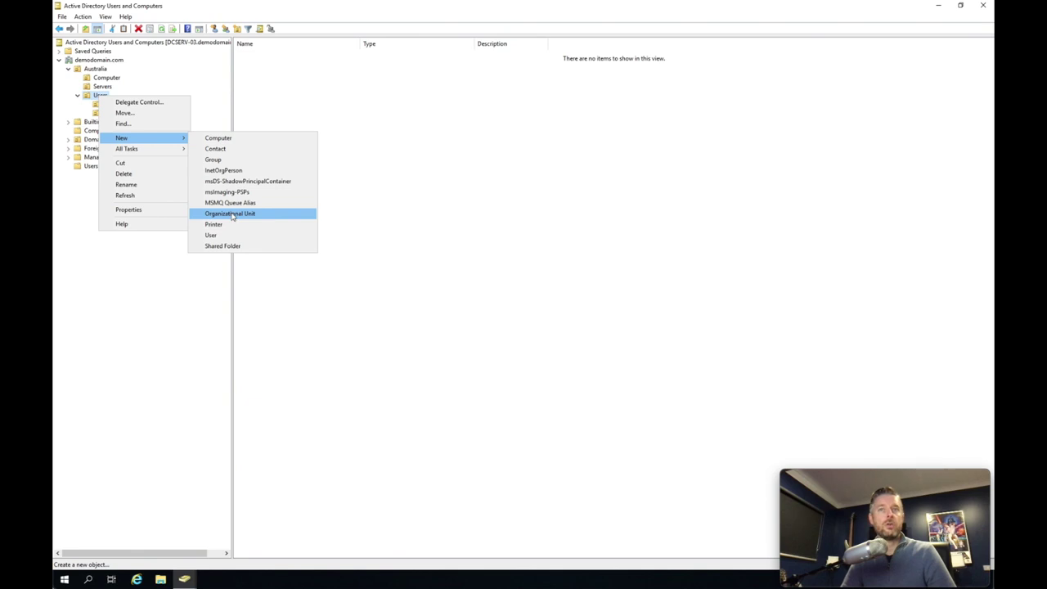
pyautogui.click(232, 216)
pyautogui.write('IT')
pyautogui.click(181, 180)
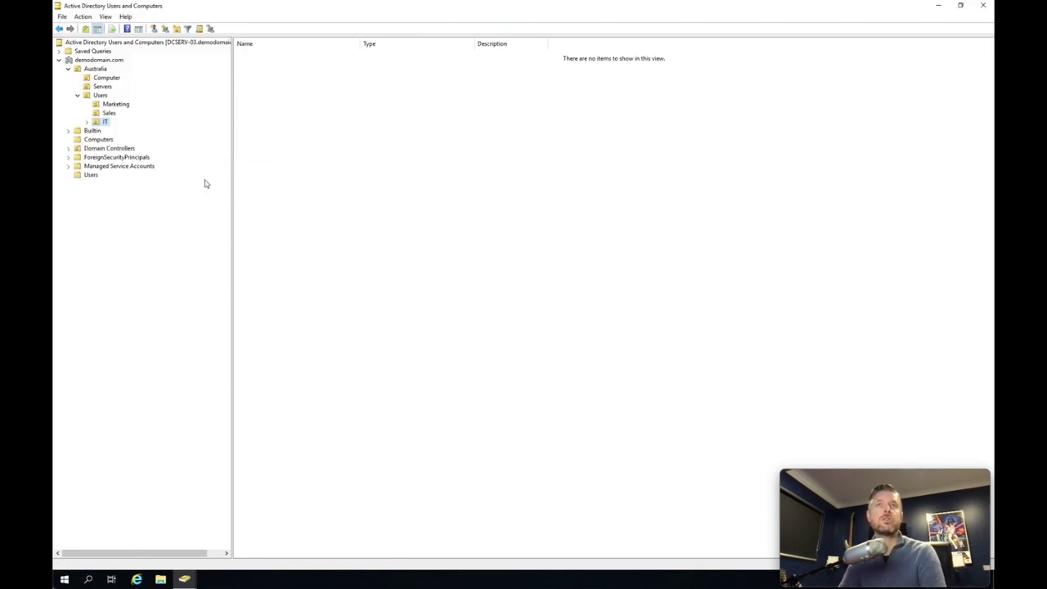
# Check the contents of the Marketing, Sales and IT organizational units and of their parent Users unit.
pyautogui.click(99, 96)
pyautogui.click(114, 104)
pyautogui.click(109, 113)
pyautogui.click(106, 122)
pyautogui.click(110, 114)
pyautogui.click(111, 105)
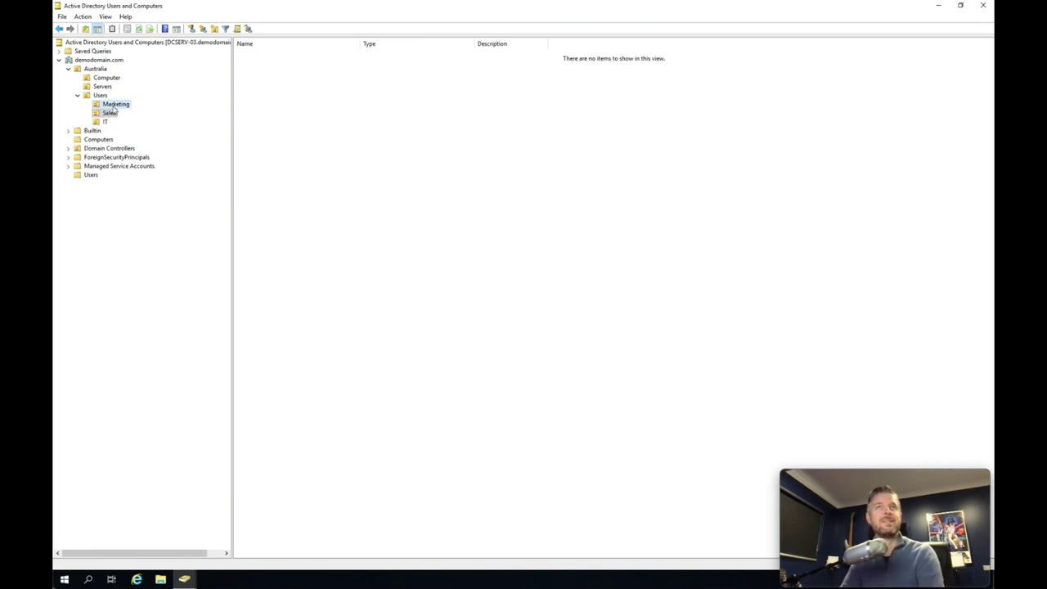
pyautogui.click(100, 96)
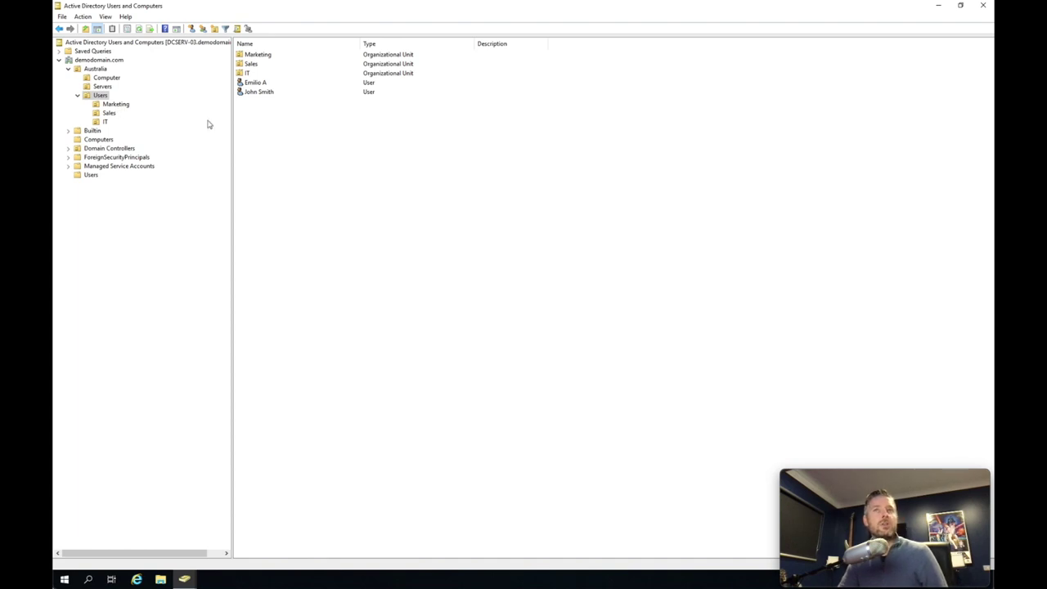
# Open the properties of the last-listed user in Australia's Users and review the general and address details.
pyautogui.rightClick(269, 93)
pyautogui.click(303, 230)
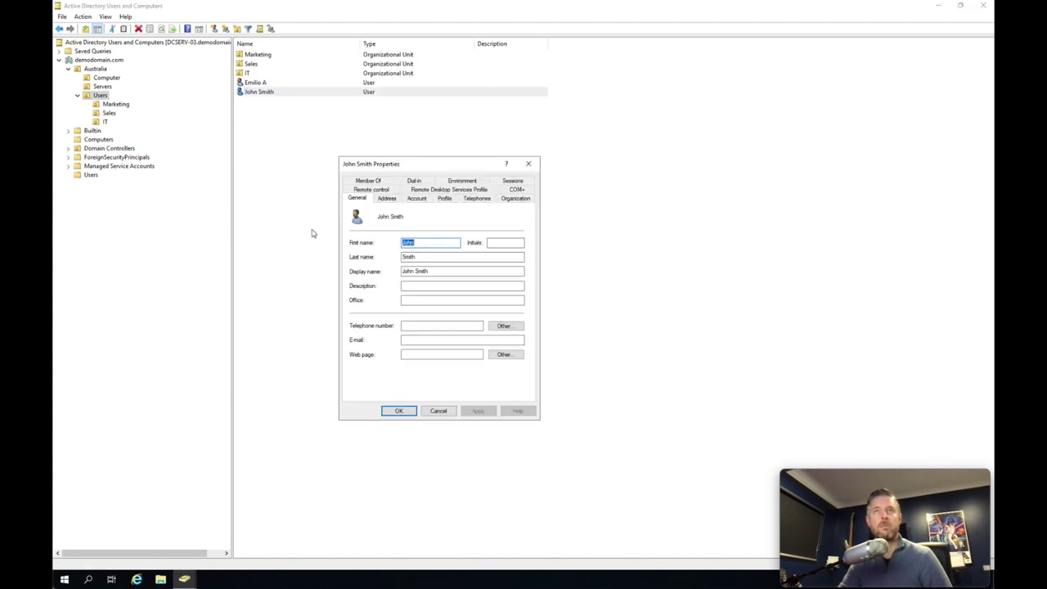
pyautogui.moveTo(420, 160); pyautogui.dragTo(392, 156)
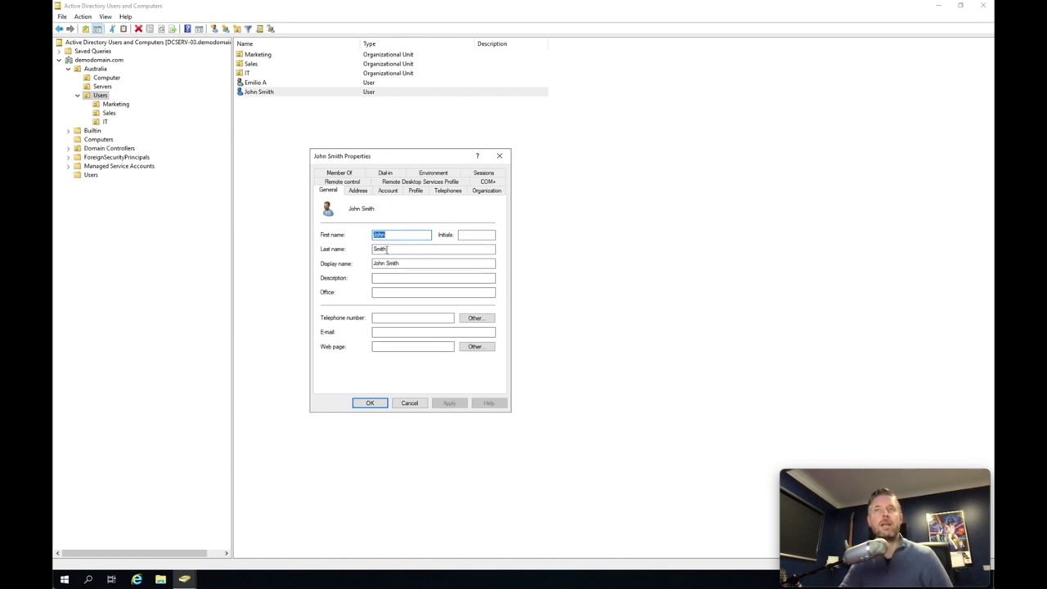
pyautogui.click(357, 190)
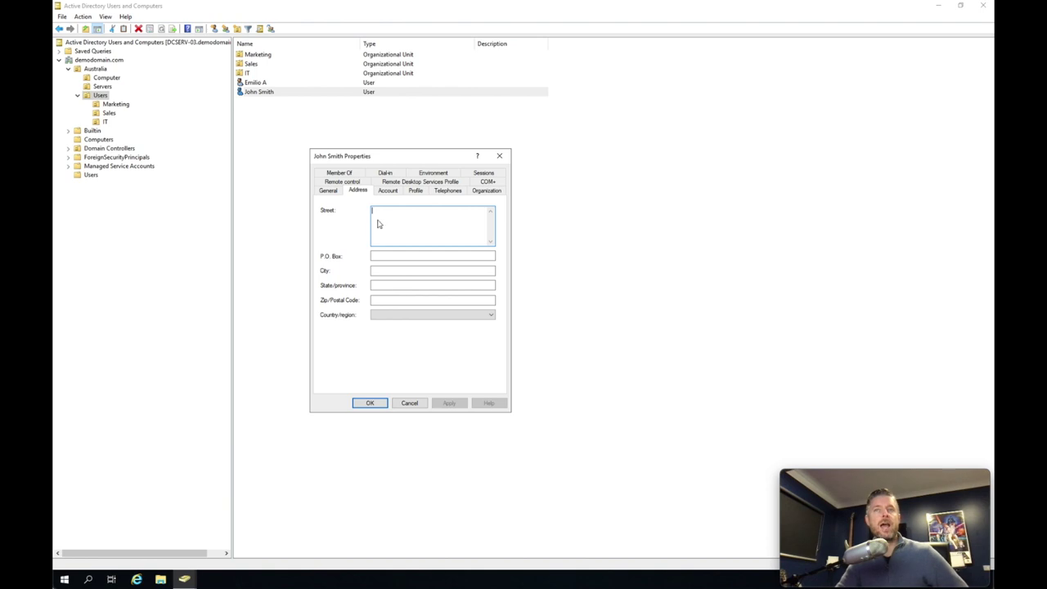
# Examine the user's account properties, including the logon name, its domain suffix and the account options.
pyautogui.click(389, 190)
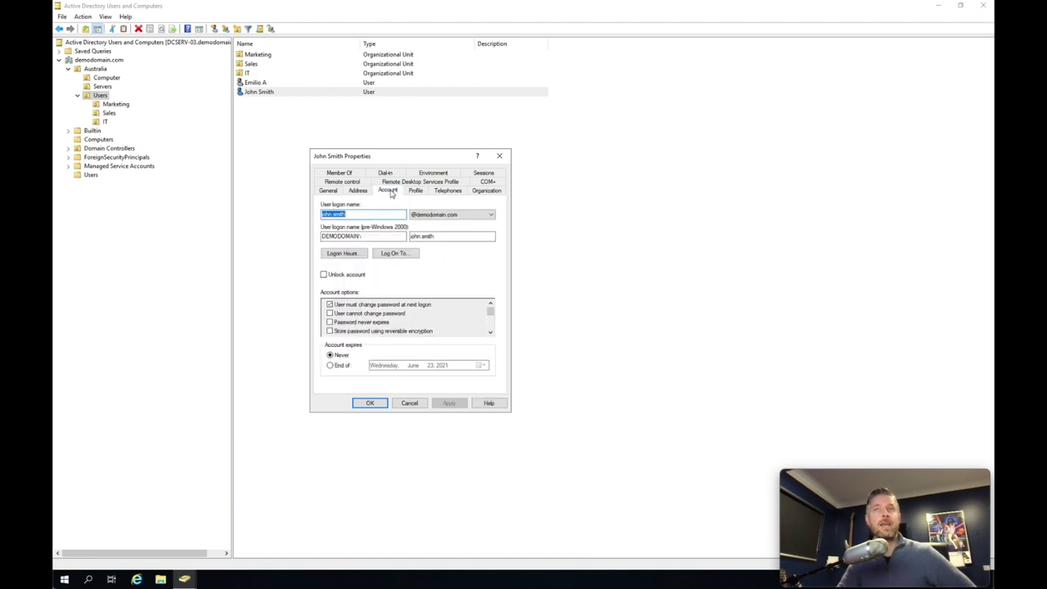
pyautogui.click(334, 214)
pyautogui.moveTo(343, 213); pyautogui.dragTo(308, 218)
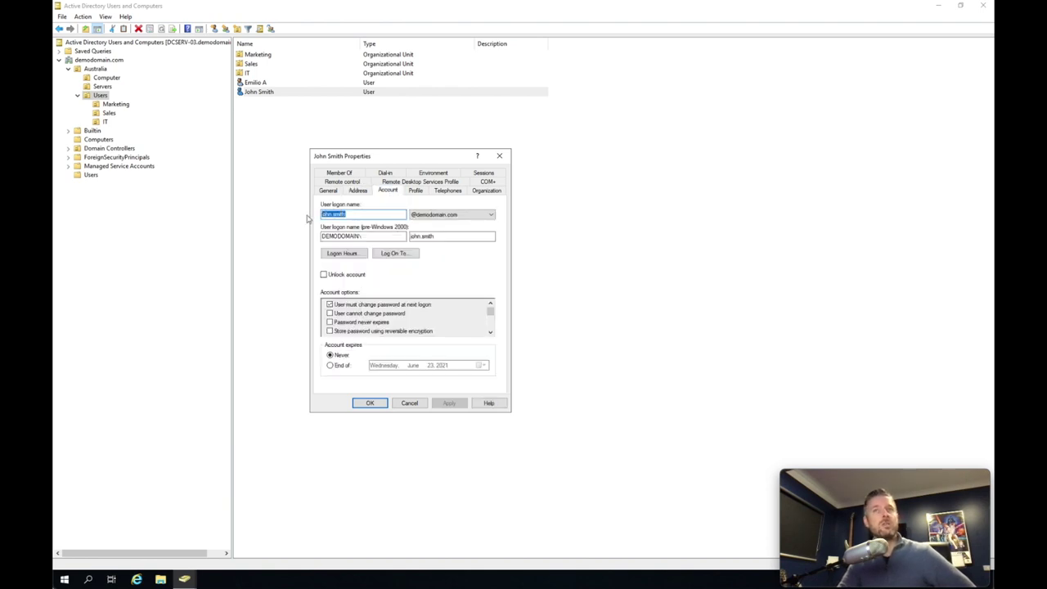
pyautogui.click(364, 214)
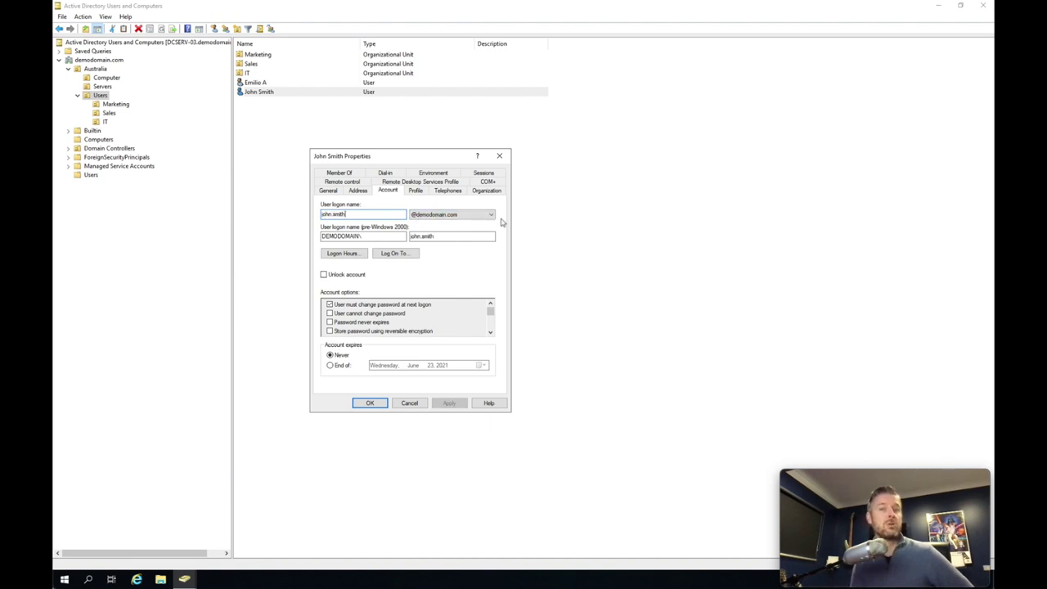
pyautogui.moveTo(346, 214); pyautogui.dragTo(322, 214)
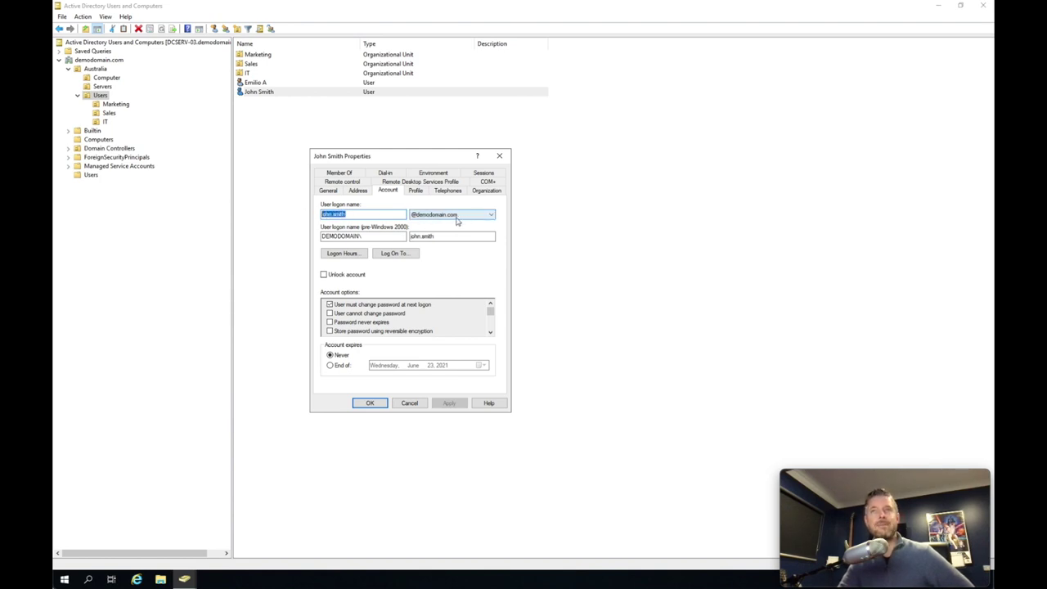
pyautogui.click(377, 215)
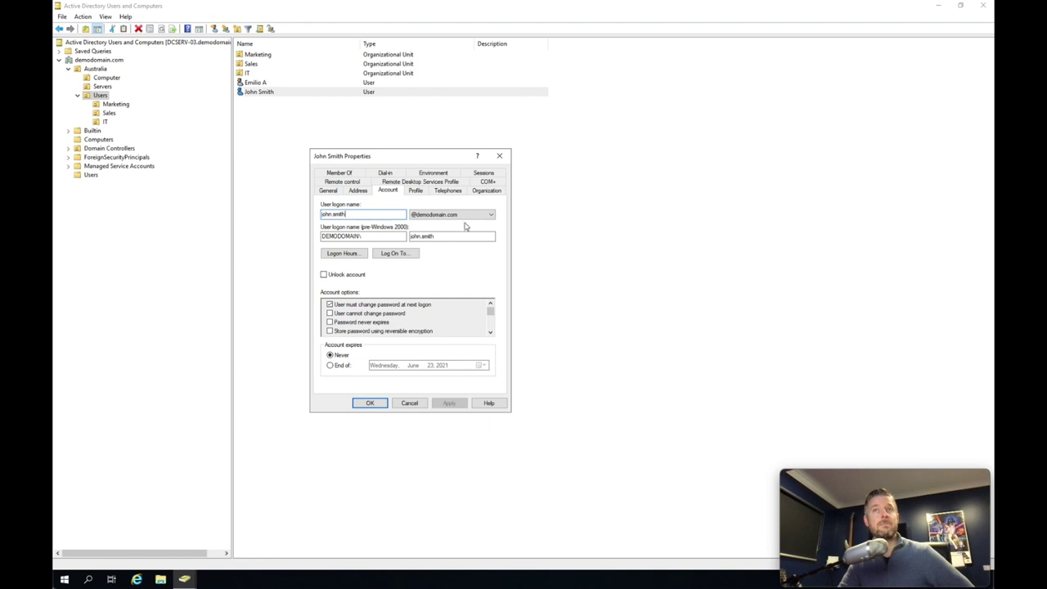
pyautogui.hotkey('ctrl', 'a')
pyautogui.click(367, 214)
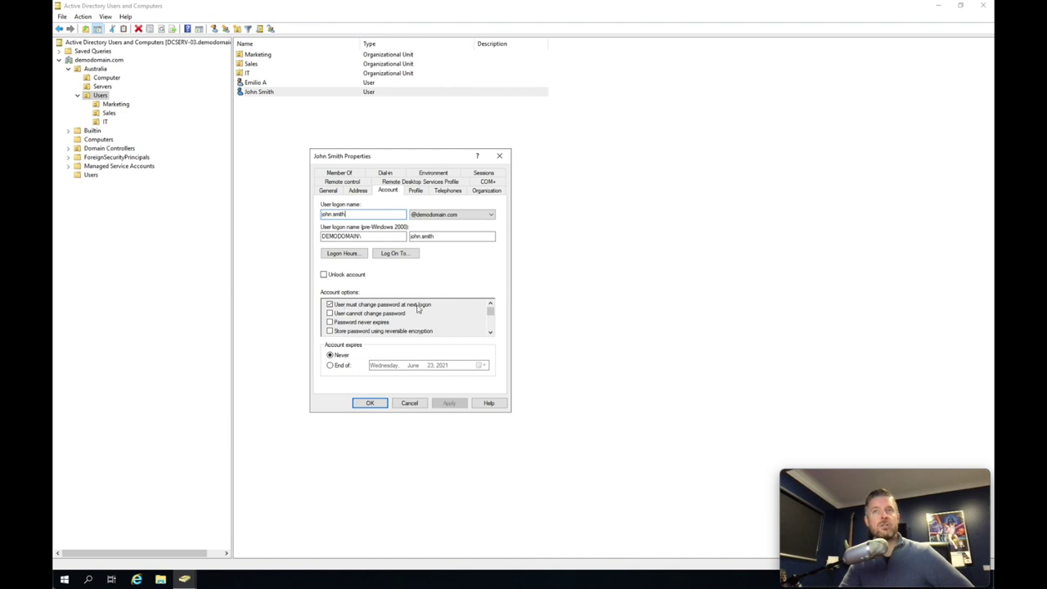
pyautogui.moveTo(490, 312)
pyautogui.mouseDown()
pyautogui.moveTo(489, 329)
pyautogui.moveTo(490, 306)
pyautogui.mouseUp()
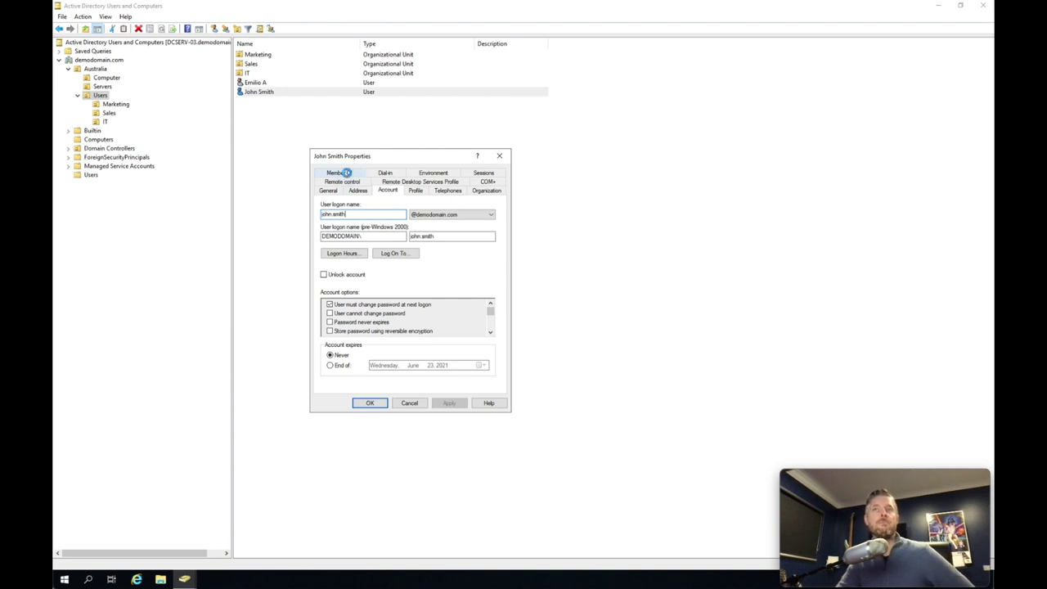
# Review the user's group memberships and inspect the general properties and member list of the Domain Users group.
pyautogui.click(347, 173)
pyautogui.click(343, 251)
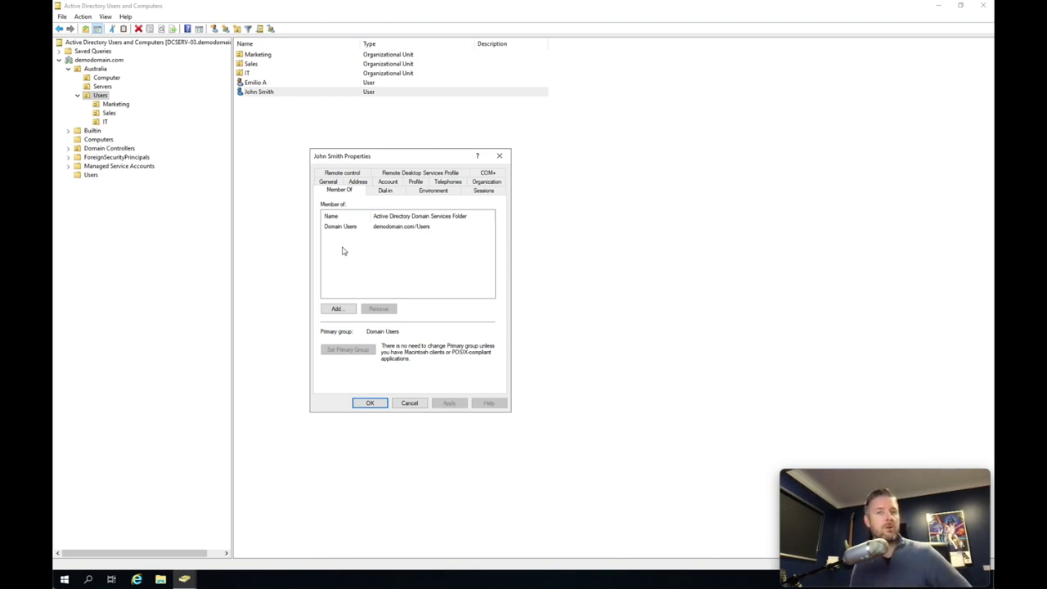
pyautogui.doubleClick(341, 228)
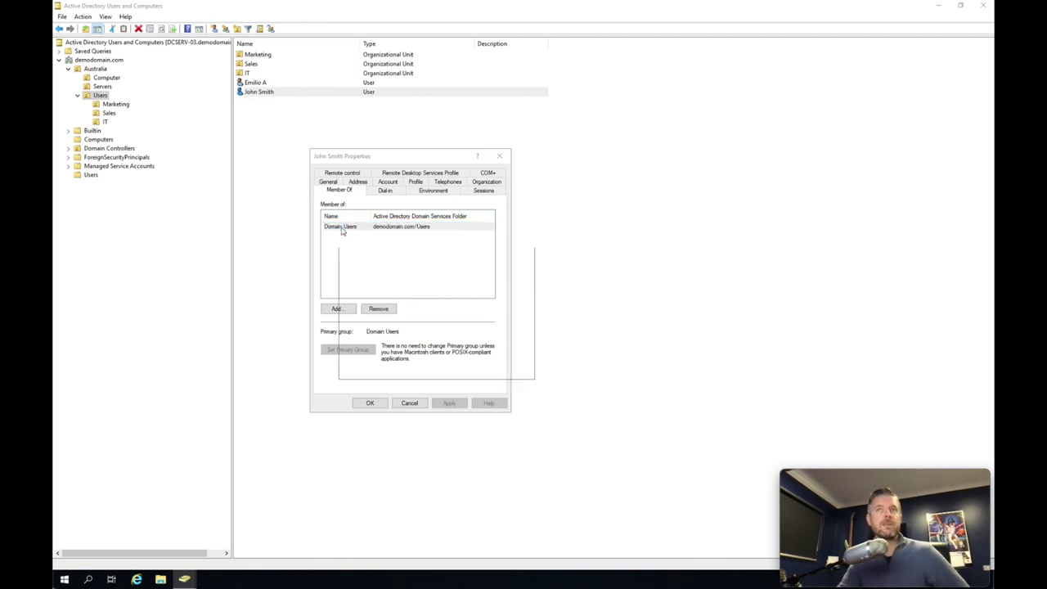
pyautogui.moveTo(381, 169); pyautogui.dragTo(434, 172)
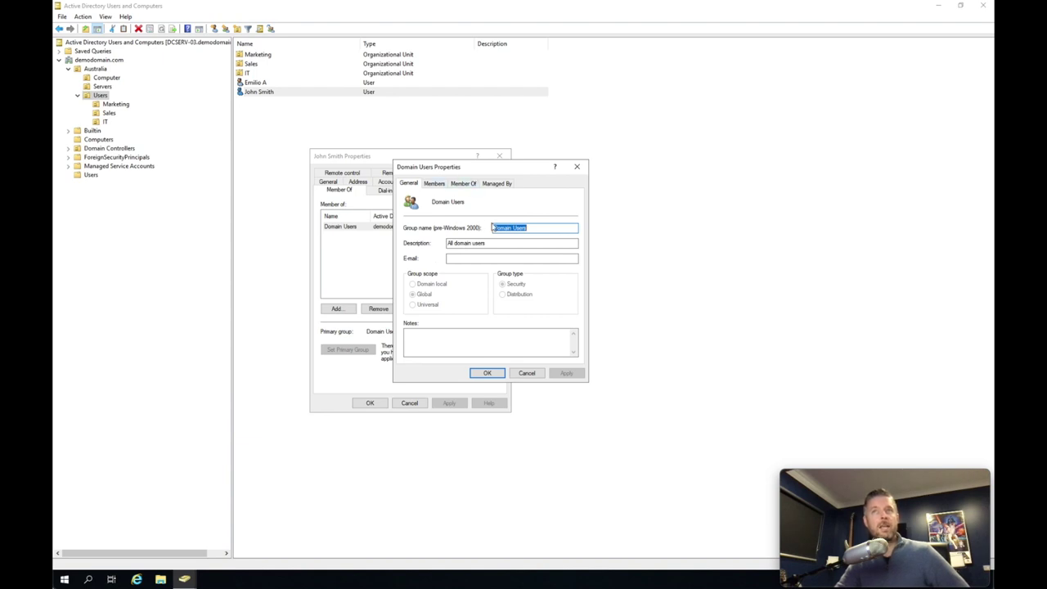
pyautogui.click(435, 184)
pyautogui.click(454, 262)
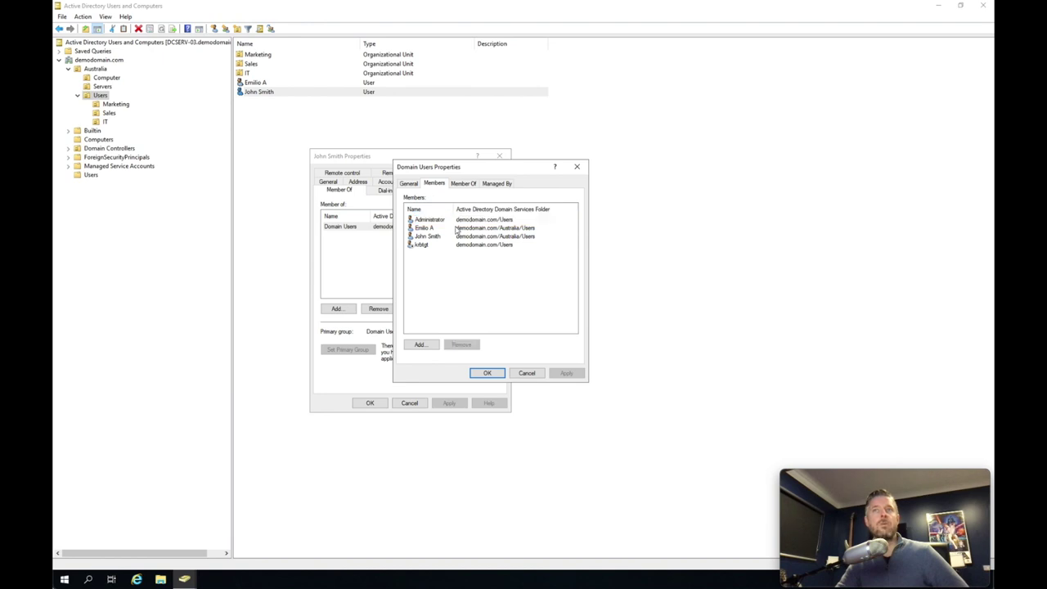
pyautogui.moveTo(452, 209); pyautogui.dragTo(473, 211)
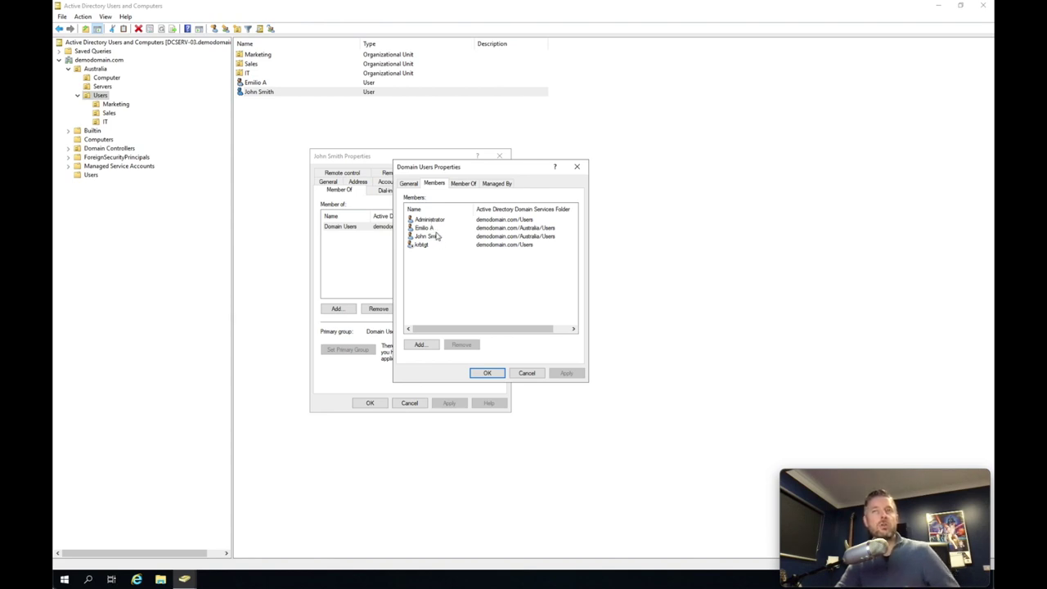
pyautogui.click(409, 183)
pyautogui.click(487, 373)
pyautogui.click(368, 262)
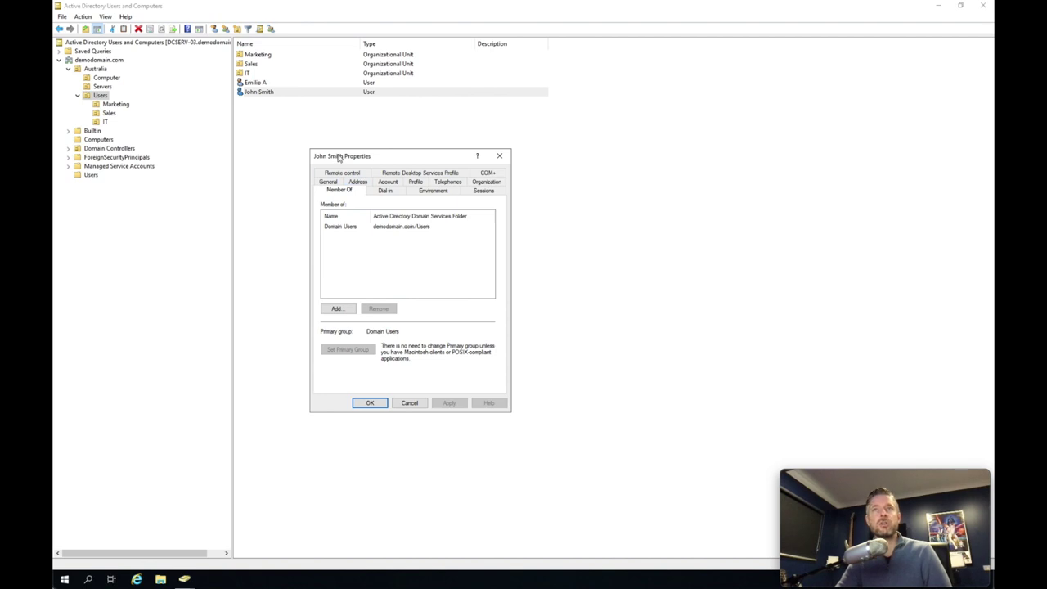
# Add the user to the Domain Admins group by looking up "domain", and save the user's properties.
pyautogui.moveTo(337, 159); pyautogui.dragTo(340, 155)
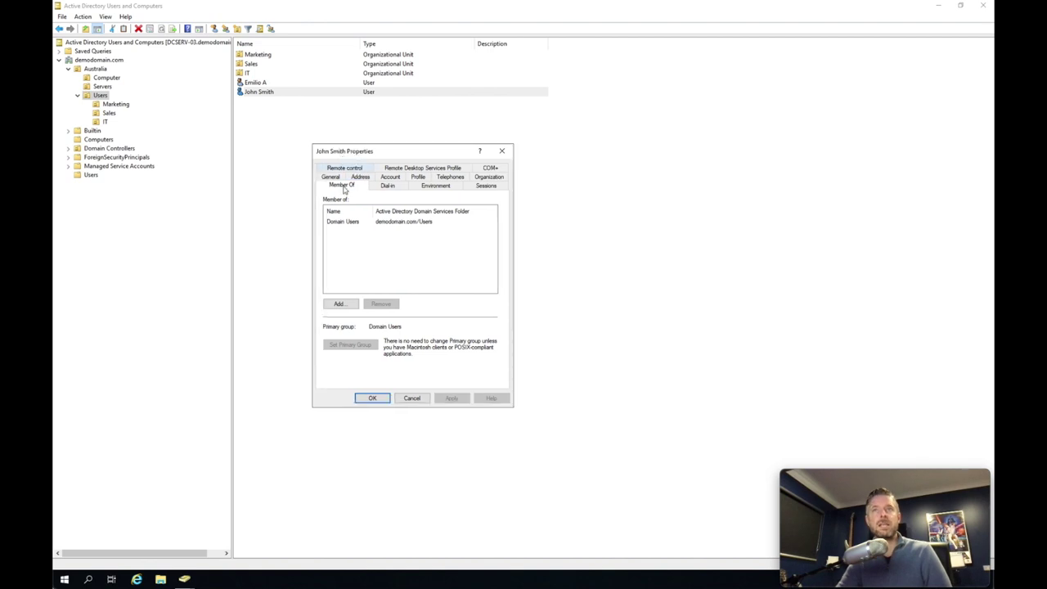
pyautogui.click(343, 306)
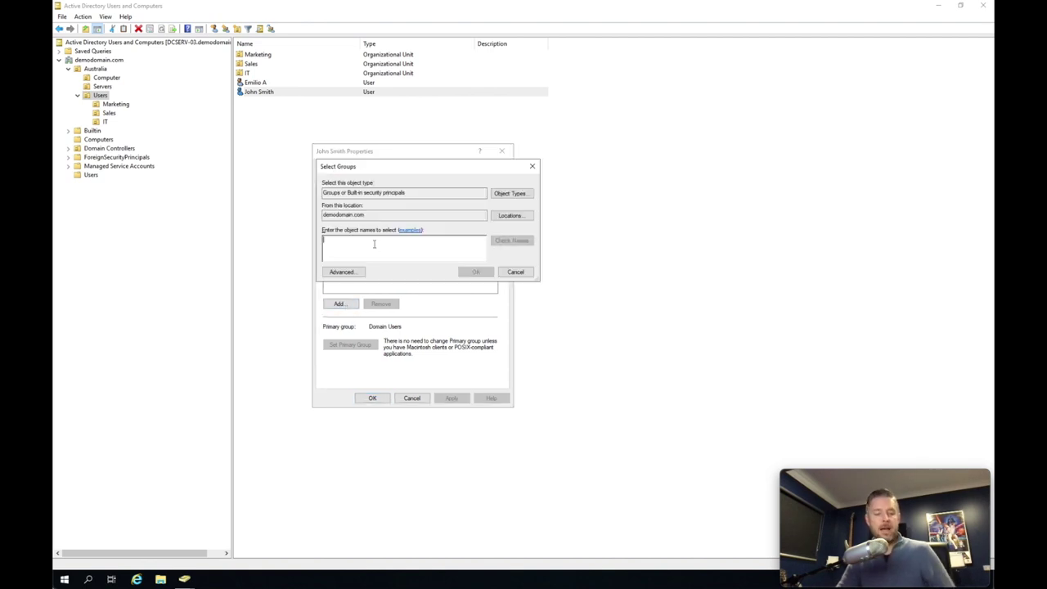
pyautogui.write('domain')
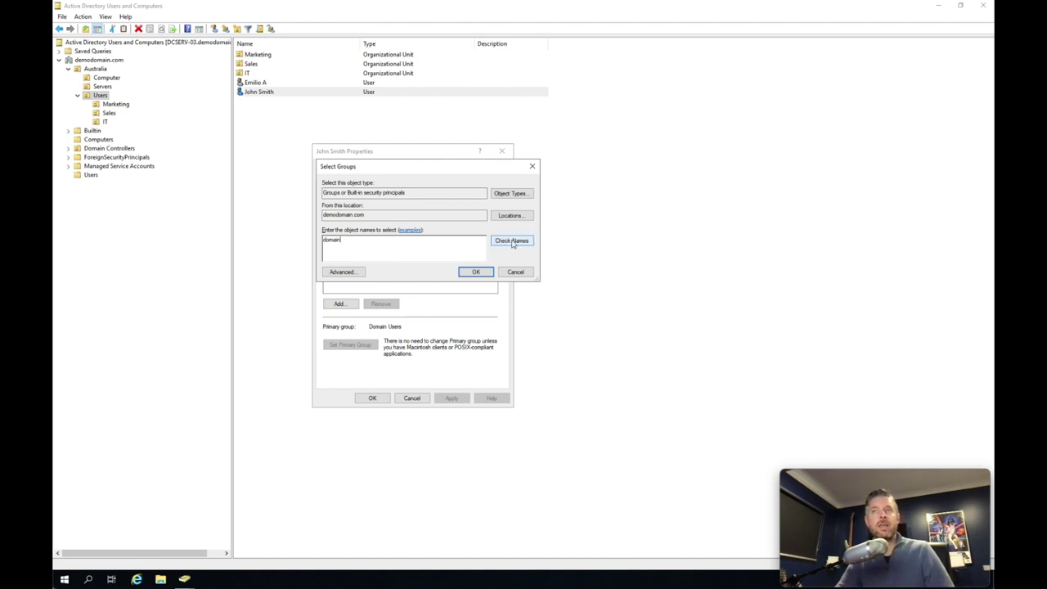
pyautogui.click(512, 241)
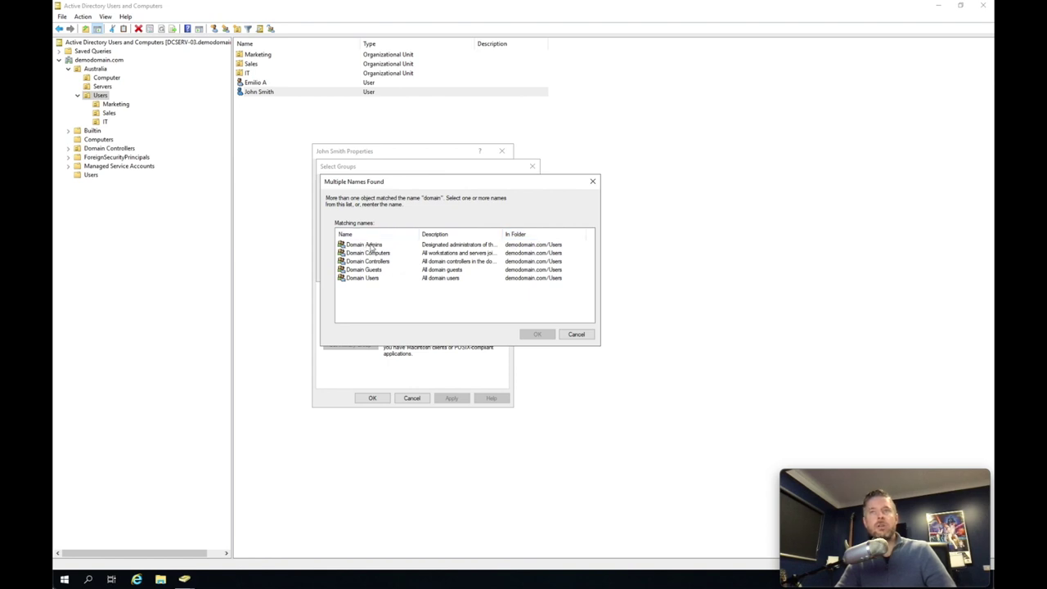
pyautogui.click(364, 247)
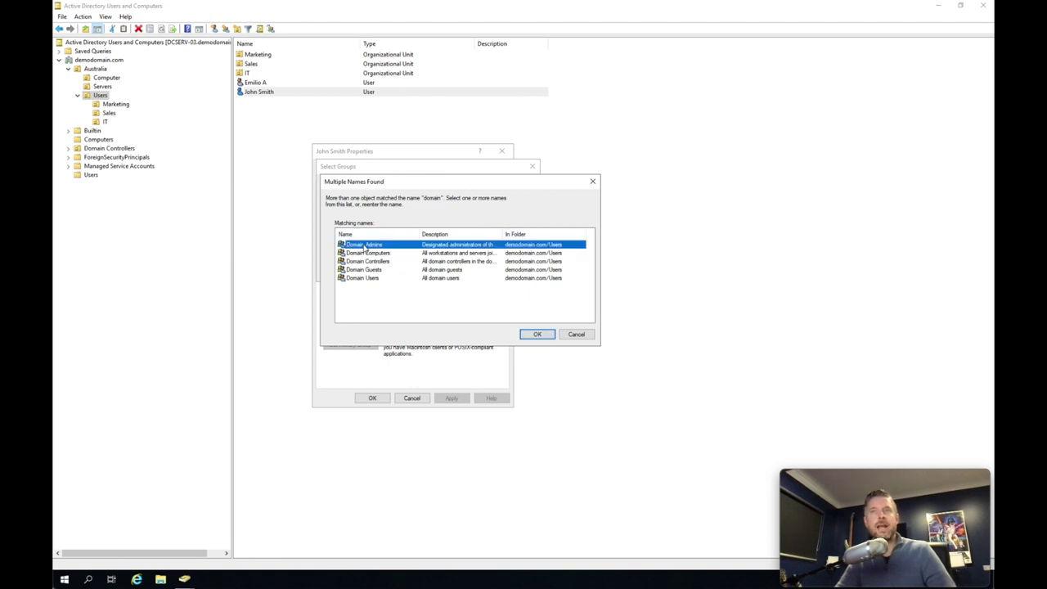
pyautogui.click(536, 333)
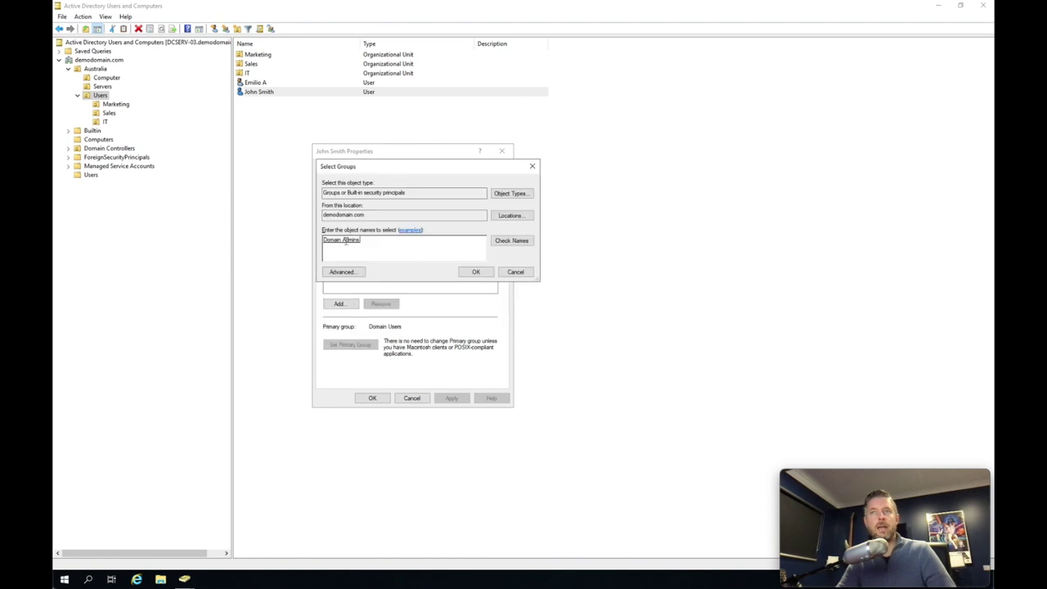
pyautogui.click(475, 273)
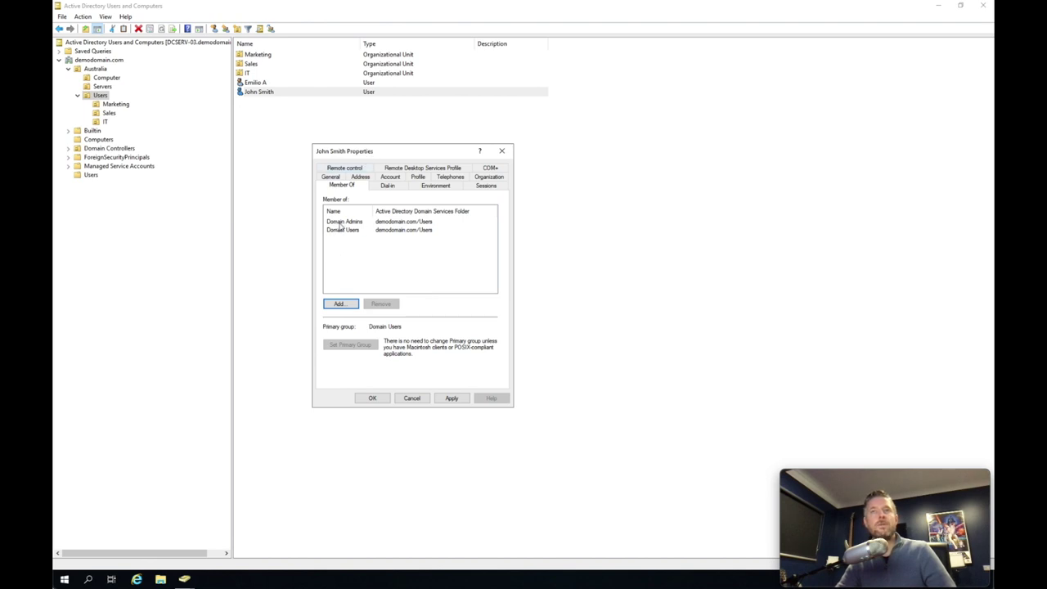
pyautogui.click(442, 398)
pyautogui.click(367, 398)
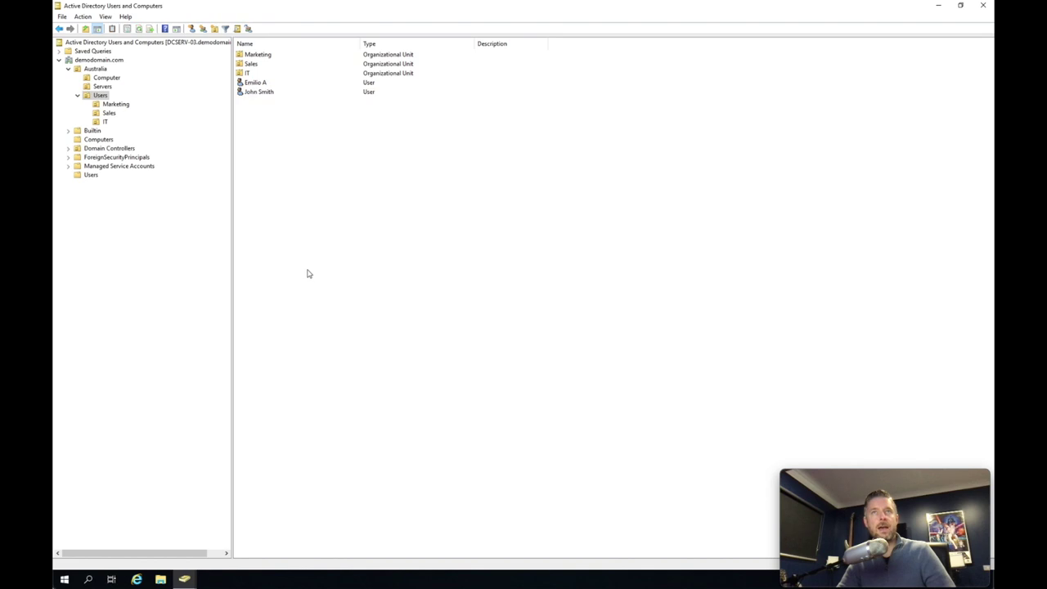
# Reopen the properties of the last-listed user in Australia's Users, check the group memberships, and close them without changes.
pyautogui.doubleClick(259, 92)
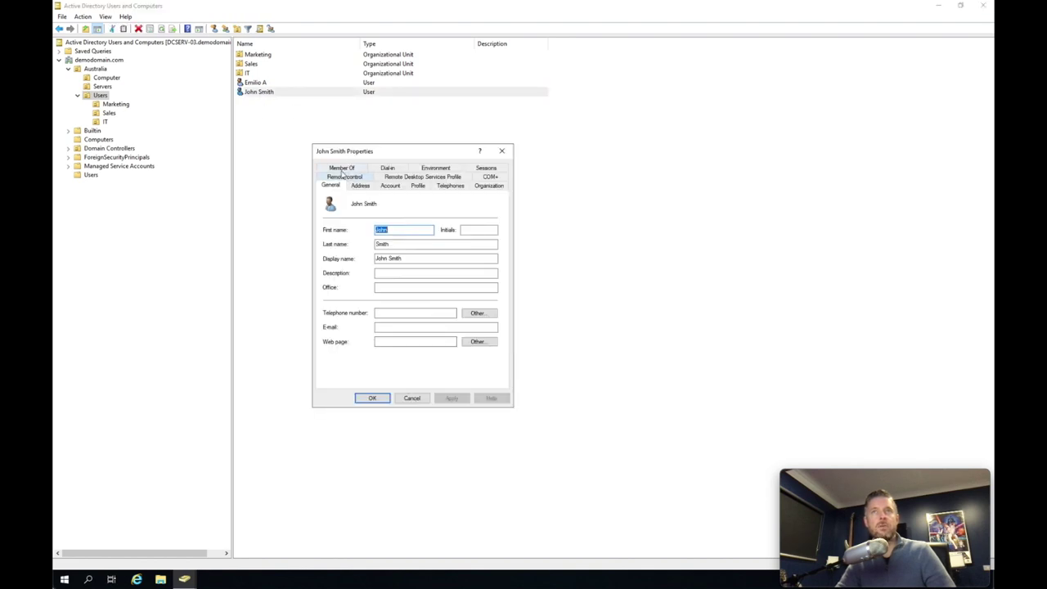
pyautogui.click(343, 167)
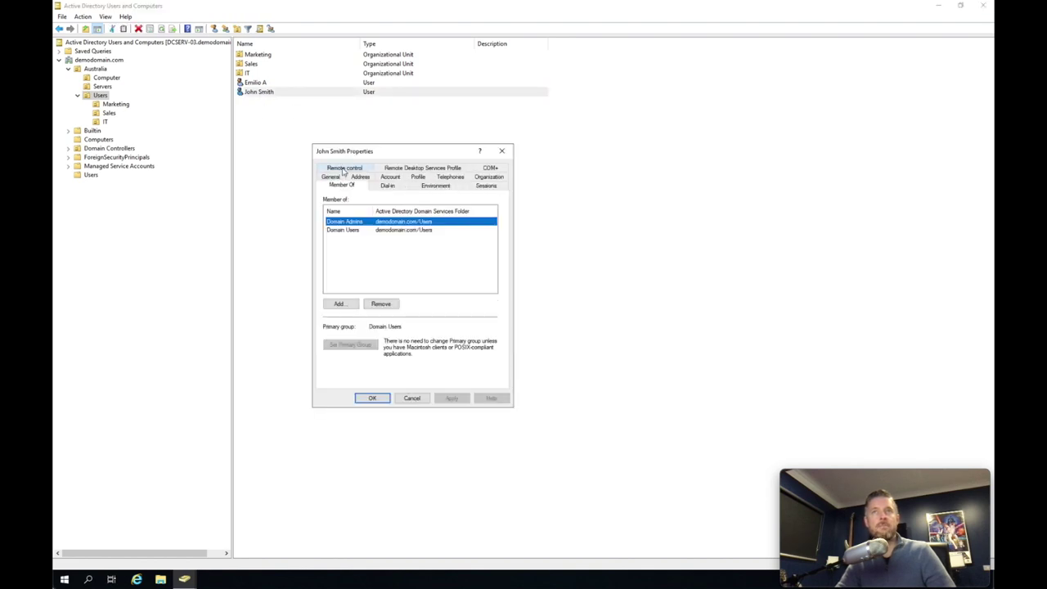
pyautogui.click(411, 397)
pyautogui.click(294, 138)
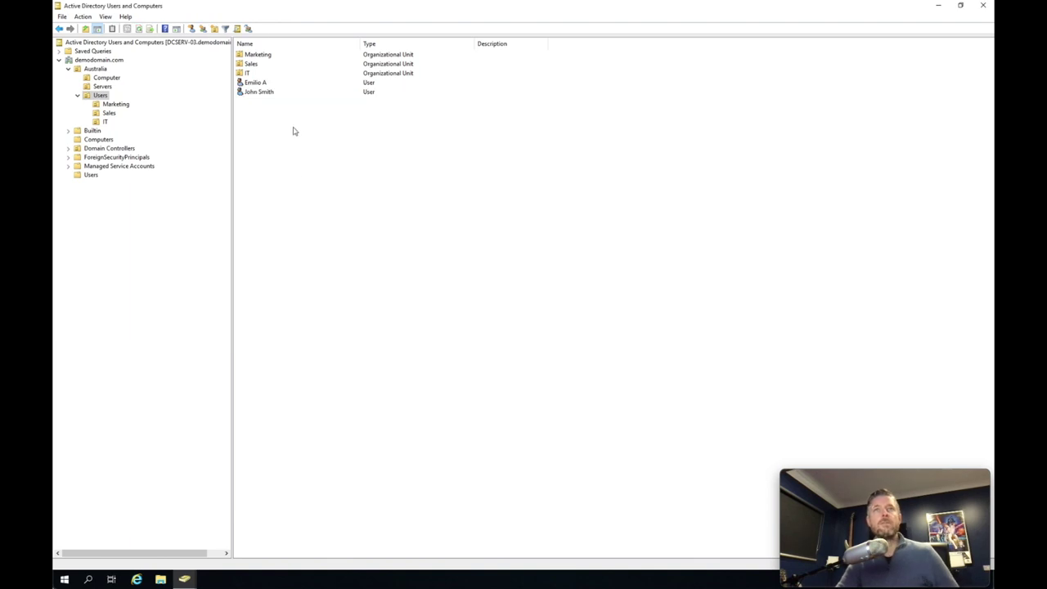
# Inspect the member list of the Domain Admins group in the domain's default Users container.
pyautogui.click(91, 175)
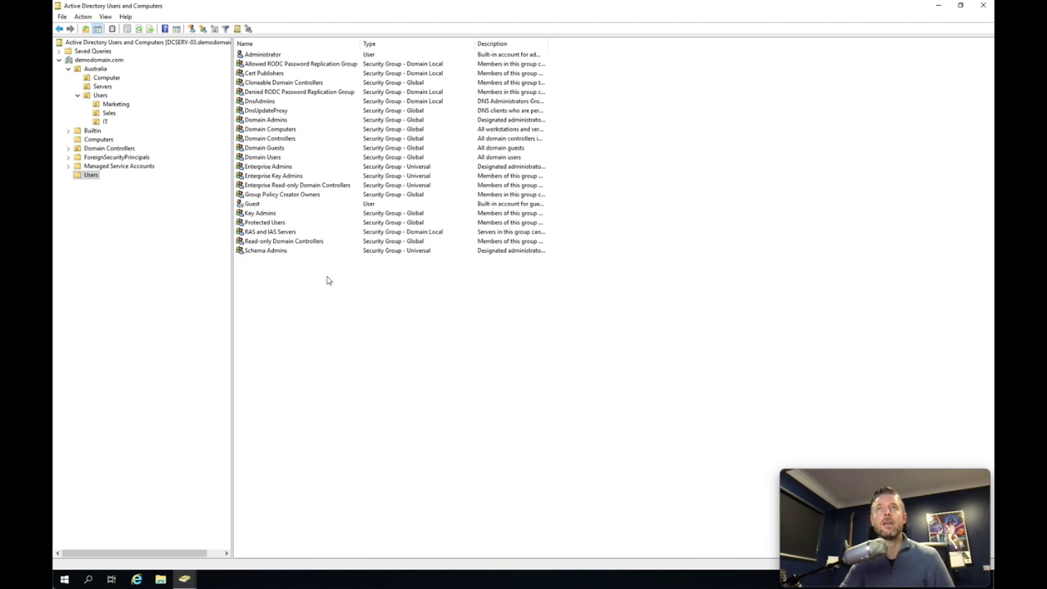
pyautogui.click(270, 157)
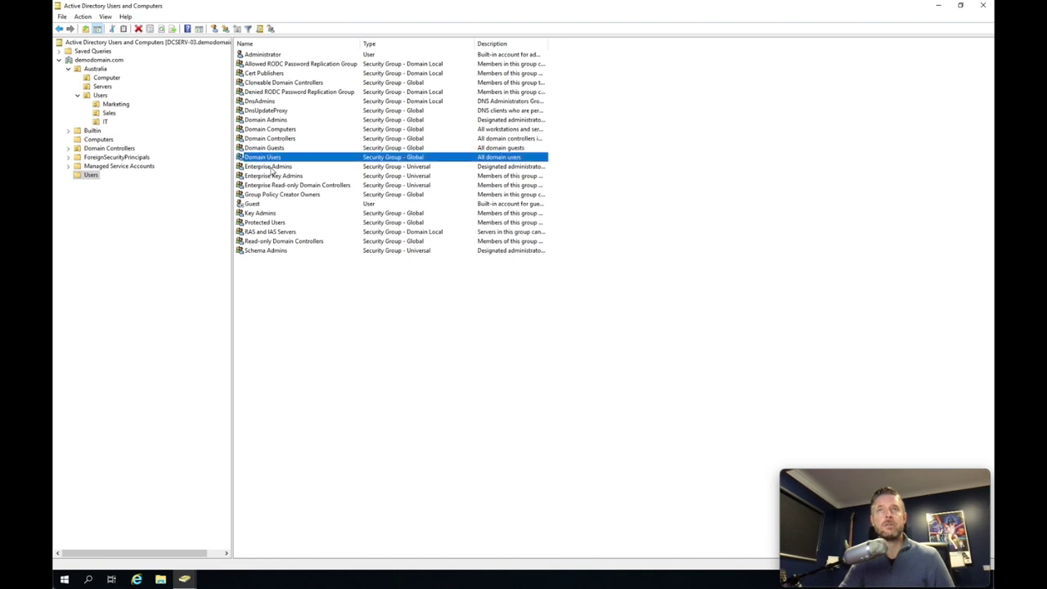
pyautogui.doubleClick(266, 120)
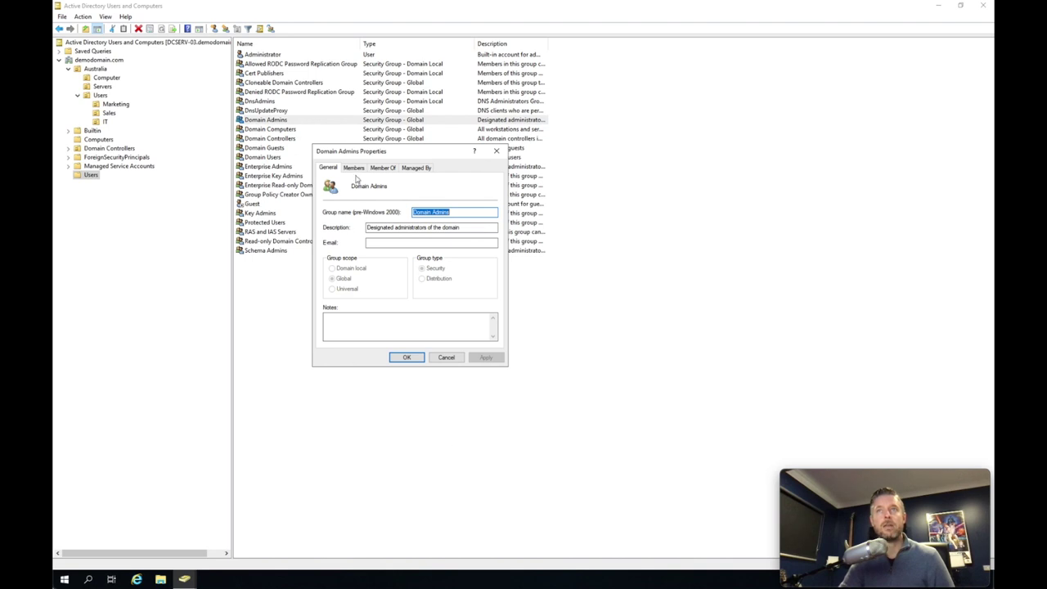
pyautogui.click(354, 169)
pyautogui.click(385, 267)
pyautogui.moveTo(373, 195); pyautogui.dragTo(404, 194)
pyautogui.click(350, 223)
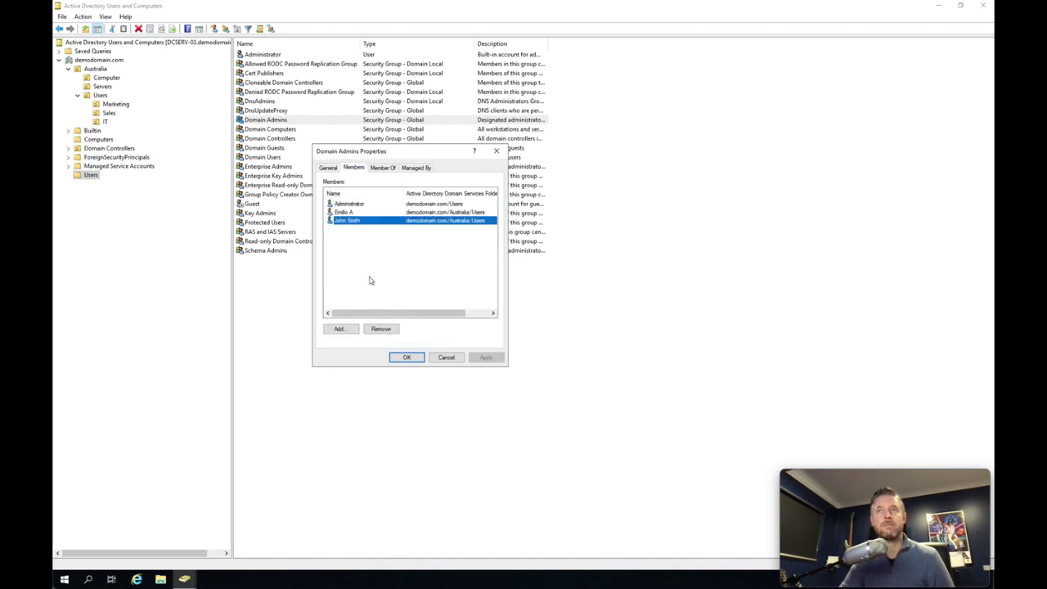
pyautogui.click(374, 274)
pyautogui.click(350, 222)
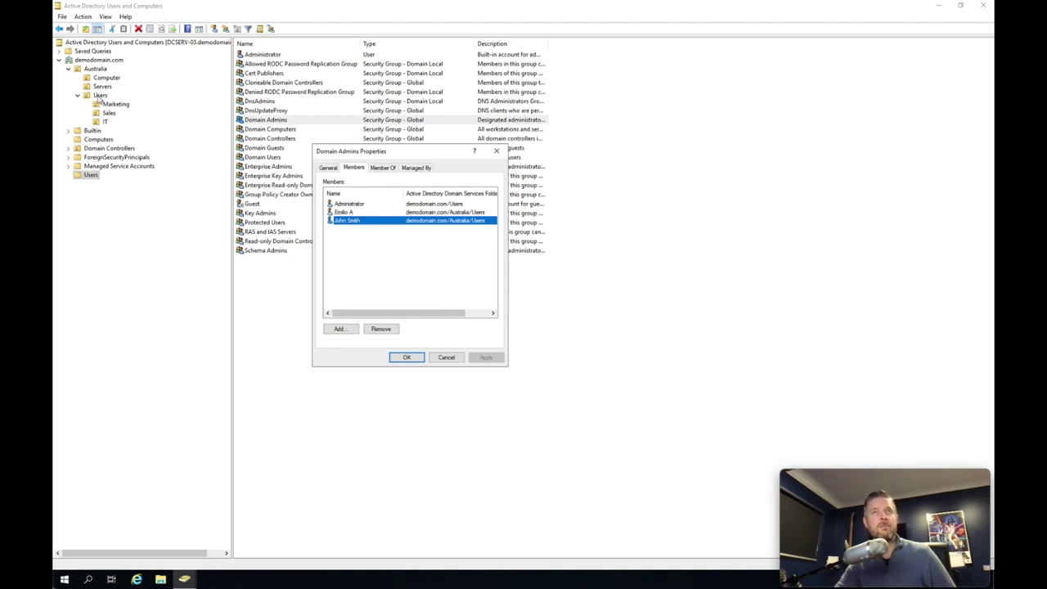
pyautogui.click(367, 233)
pyautogui.click(351, 222)
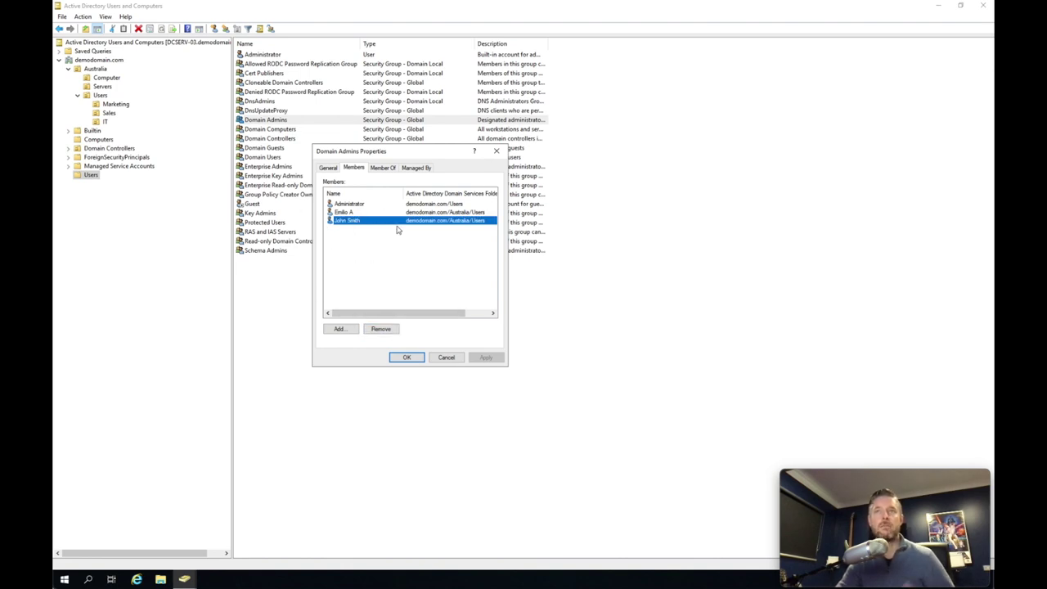
# Open the last-listed member's properties from the Domain Admins member list, review the account details, and close them without changes.
pyautogui.doubleClick(350, 222)
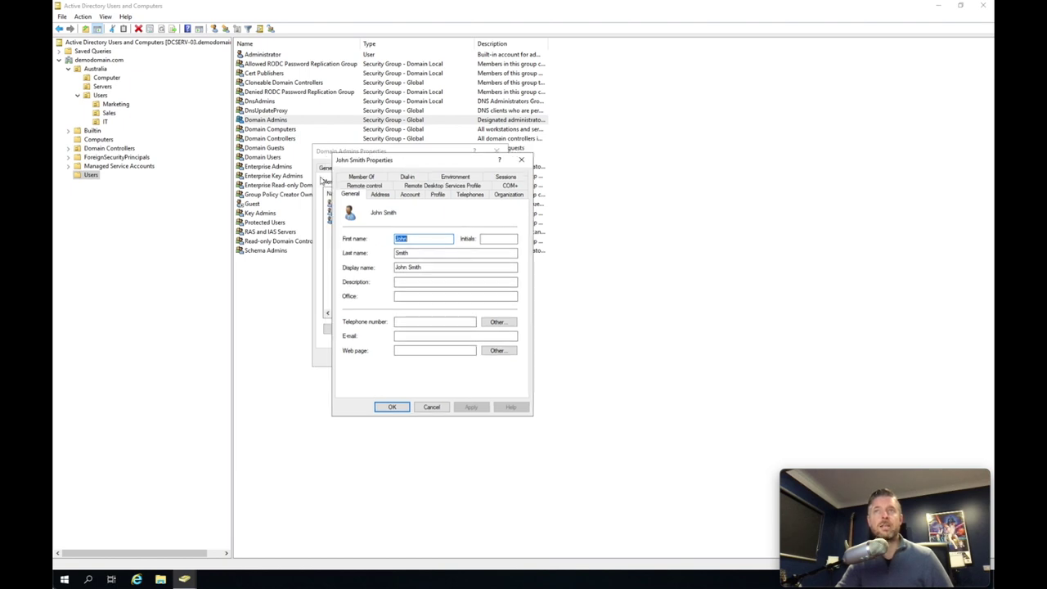
pyautogui.click(380, 197)
pyautogui.click(409, 194)
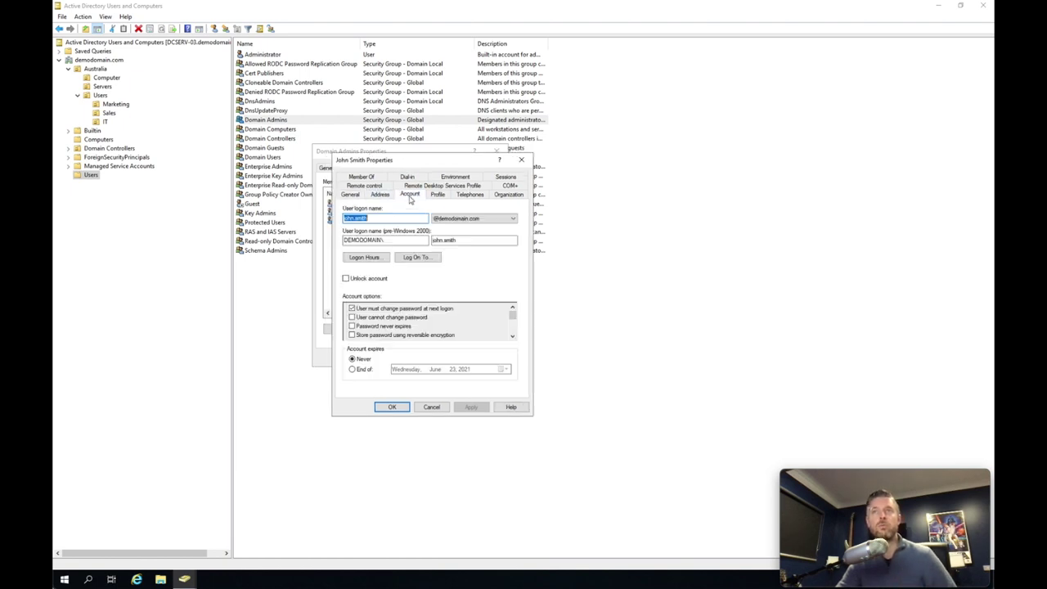
pyautogui.click(431, 408)
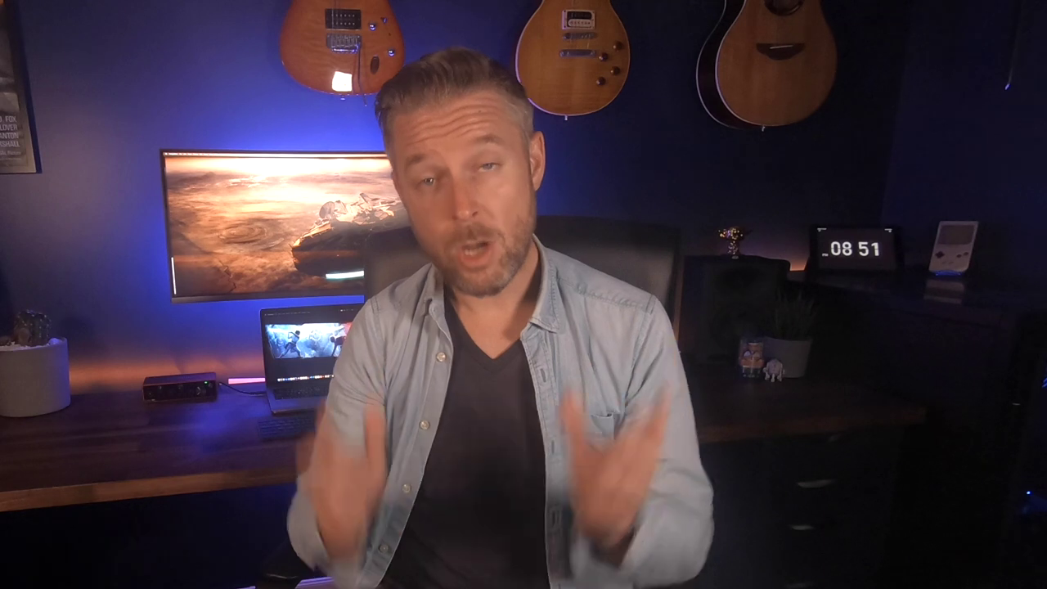